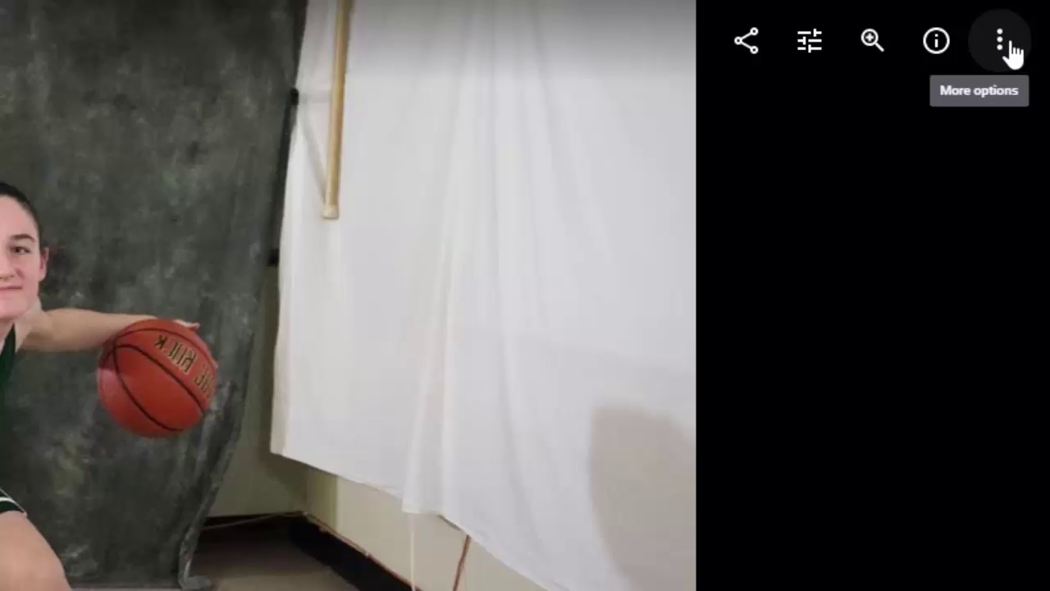
- Open the additional options for the basketball player photo
{"action": "left_click", "coordinate": [1004, 47]}
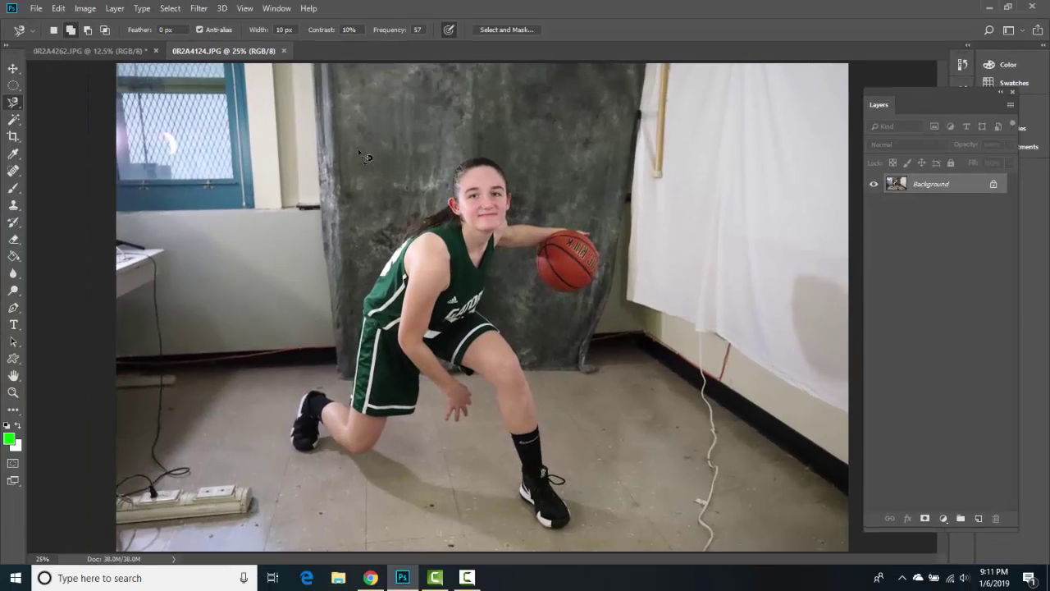
- Draw a rough freehand selection around the basketball player with the Lasso Tool
{"action": "right_click", "coordinate": [11, 87]}
{"action": "right_click", "coordinate": [13, 101]}
{"action": "left_click", "coordinate": [46, 104]}
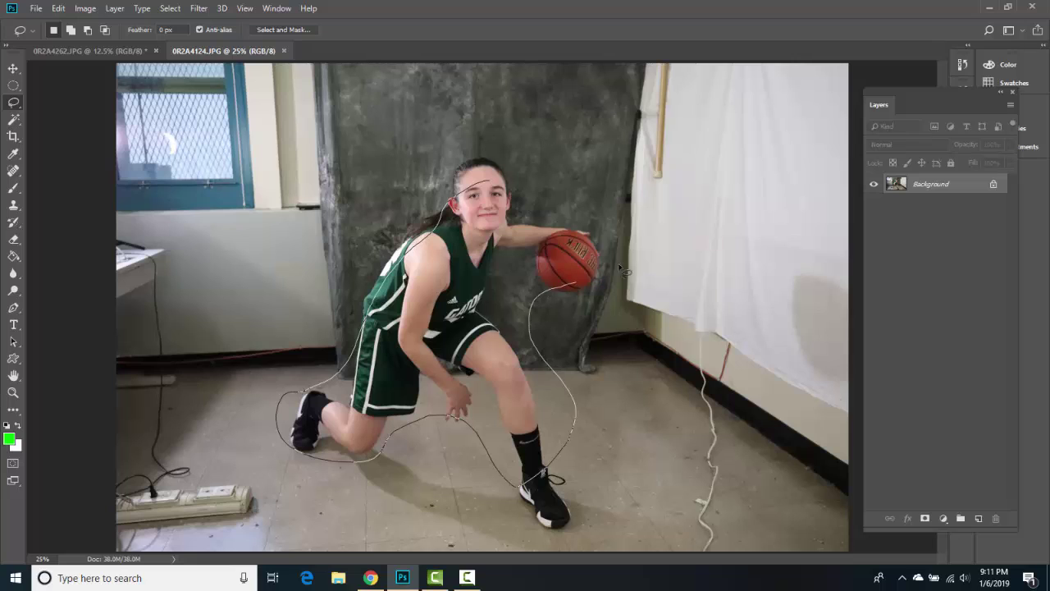
{"action": "left_click_drag", "start_coordinate": [442, 203], "coordinate": [445, 210]}
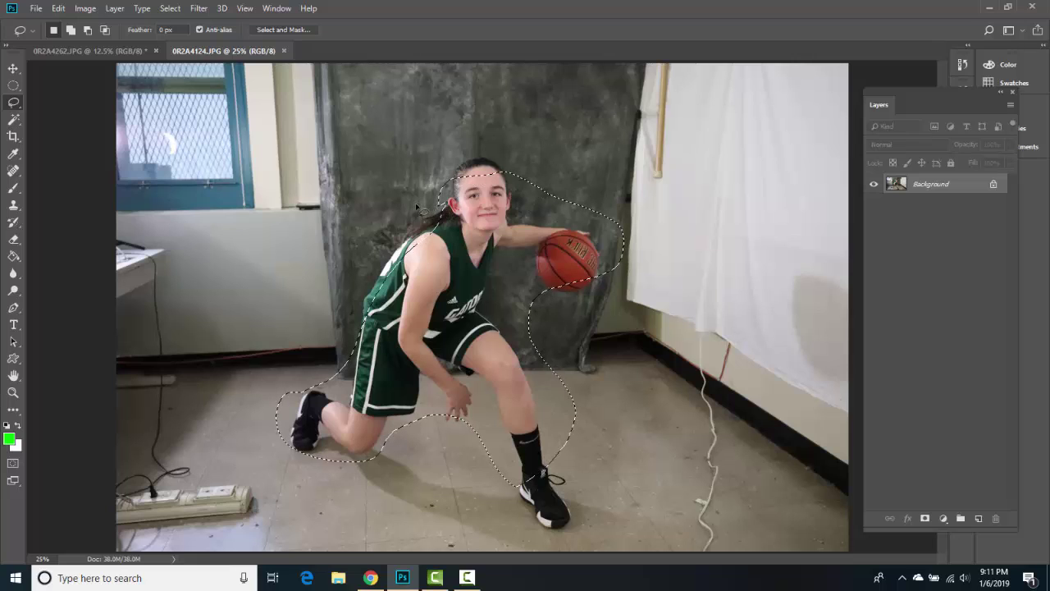
- Paste a copy of the selected player into a new 2123 x 1923 pixel document and delete its white background layer
{"action": "left_click", "coordinate": [36, 8]}
{"action": "left_click", "coordinate": [36, 8]}
{"action": "key", "text": "ctrl+n"}
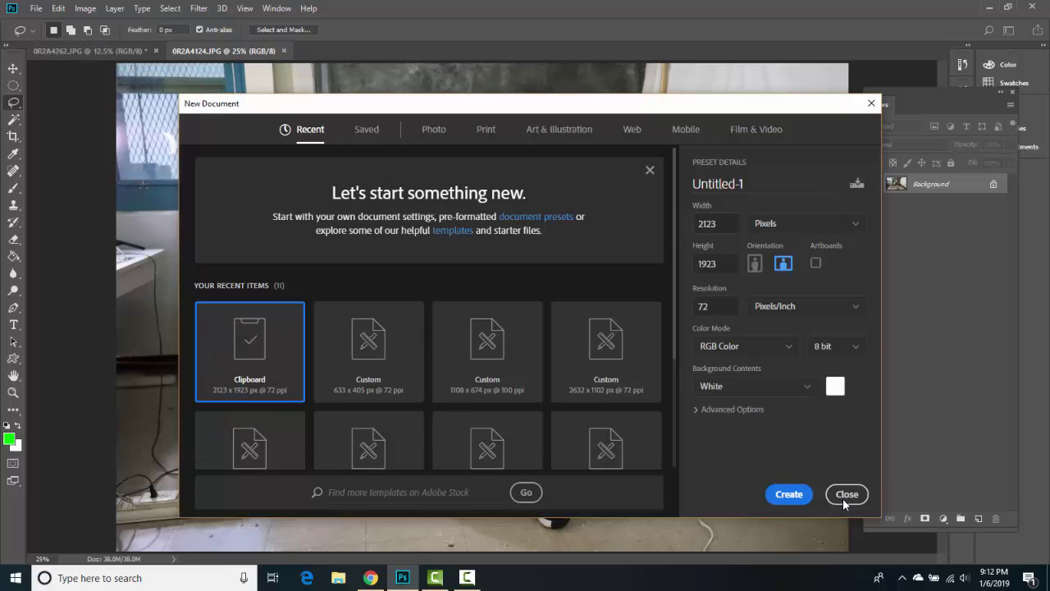
{"action": "left_click", "coordinate": [786, 495]}
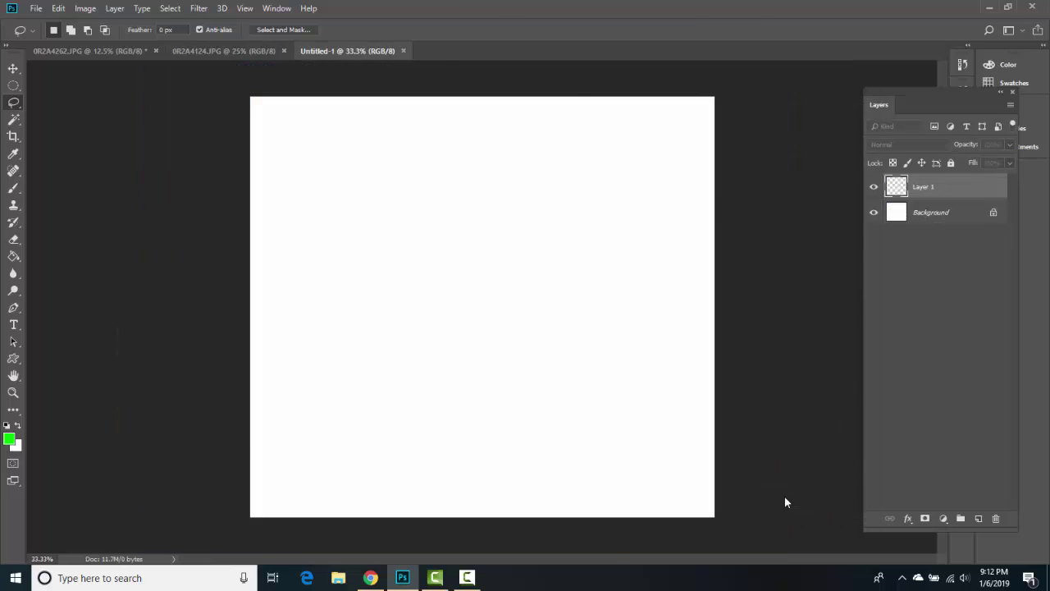
{"action": "key", "text": "ctrl+v"}
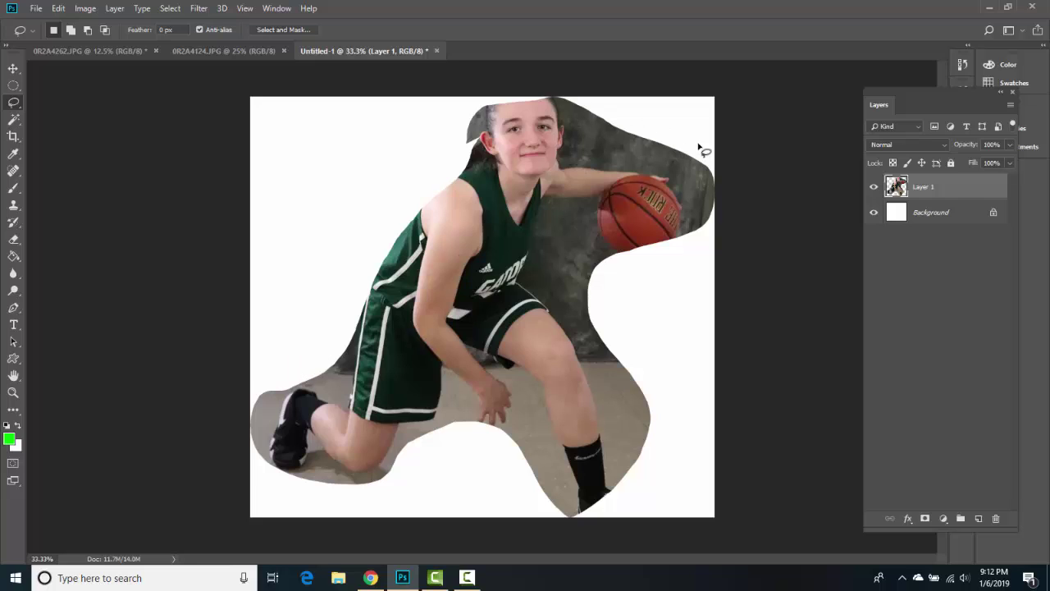
{"action": "left_click", "coordinate": [994, 214]}
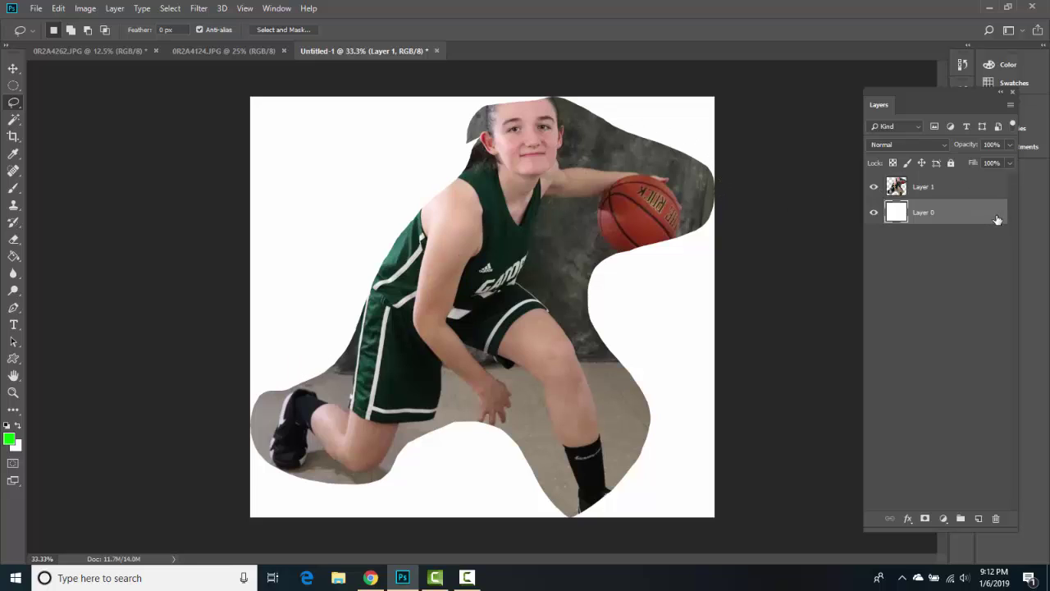
{"action": "left_click_drag", "start_coordinate": [974, 217], "coordinate": [994, 518]}
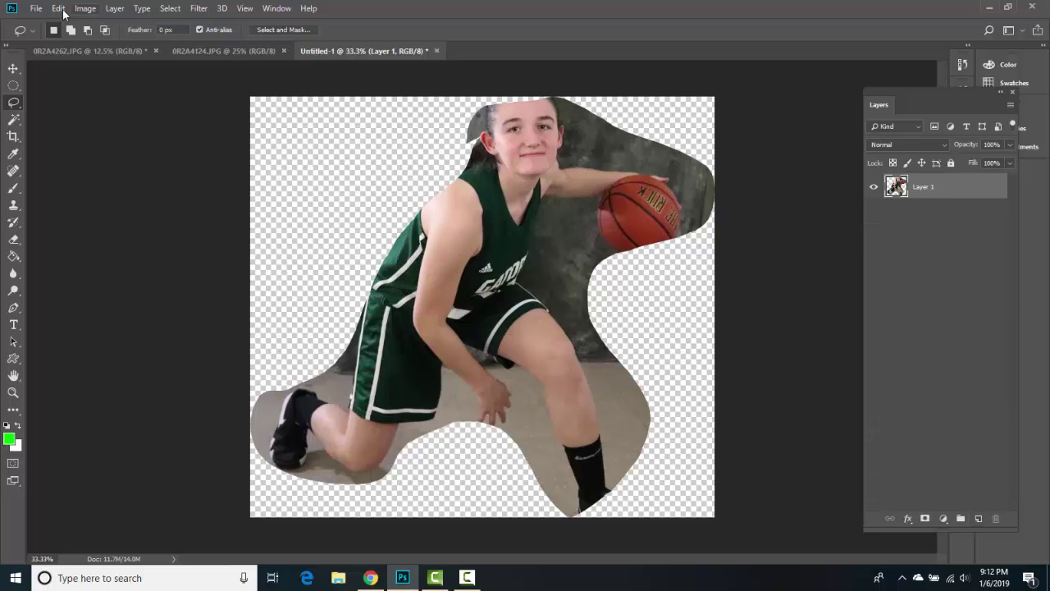
{"action": "left_click", "coordinate": [36, 11]}
{"action": "left_click", "coordinate": [87, 155]}
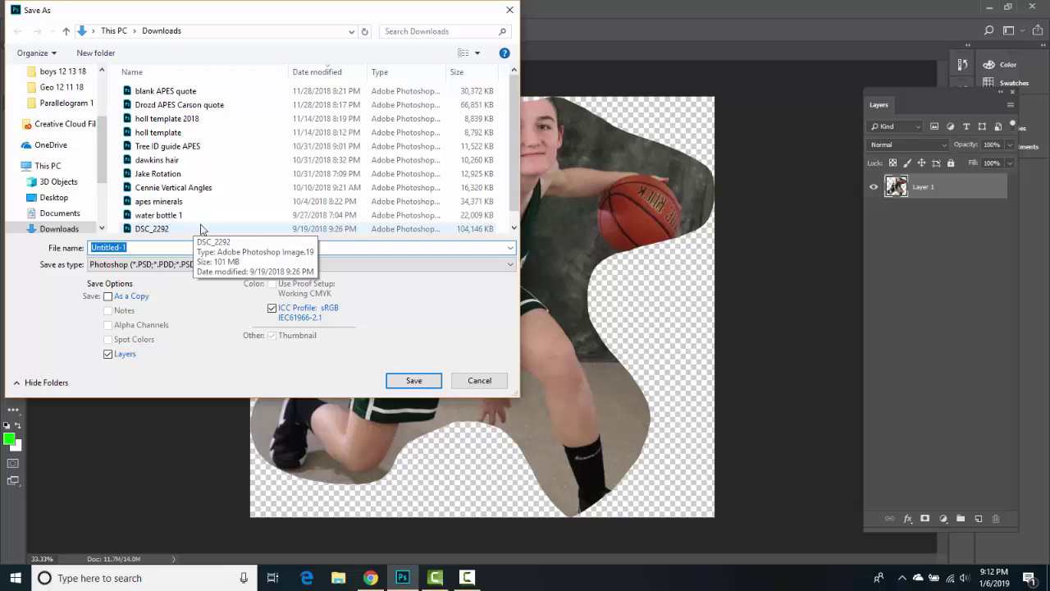
{"action": "left_click", "coordinate": [479, 381]}
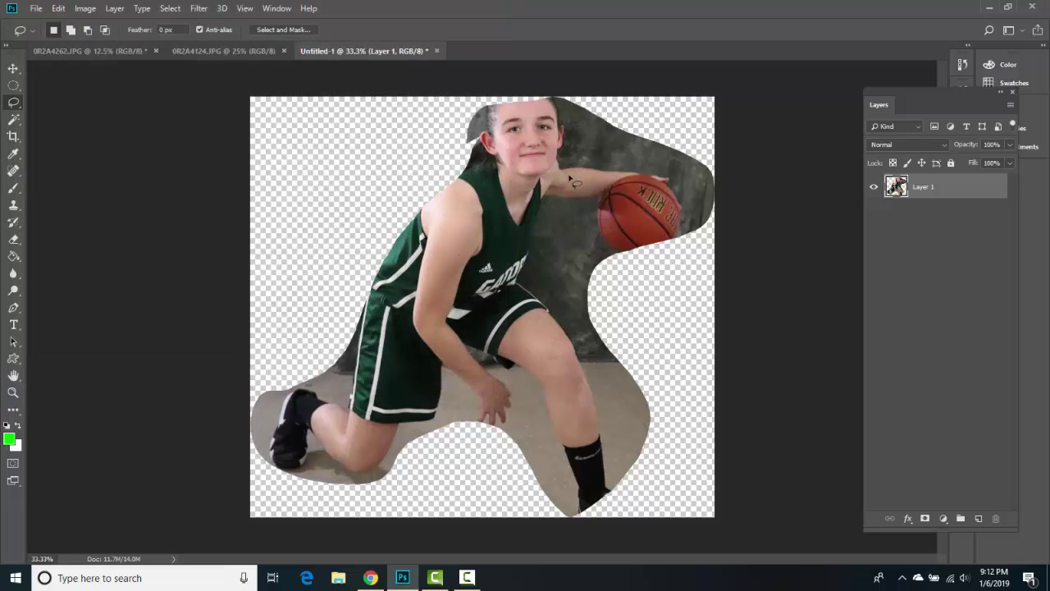
- Return to the 0R2A4124.JPG photo and clear the freehand selection
{"action": "left_click", "coordinate": [228, 51]}
{"action": "left_click", "coordinate": [302, 92]}
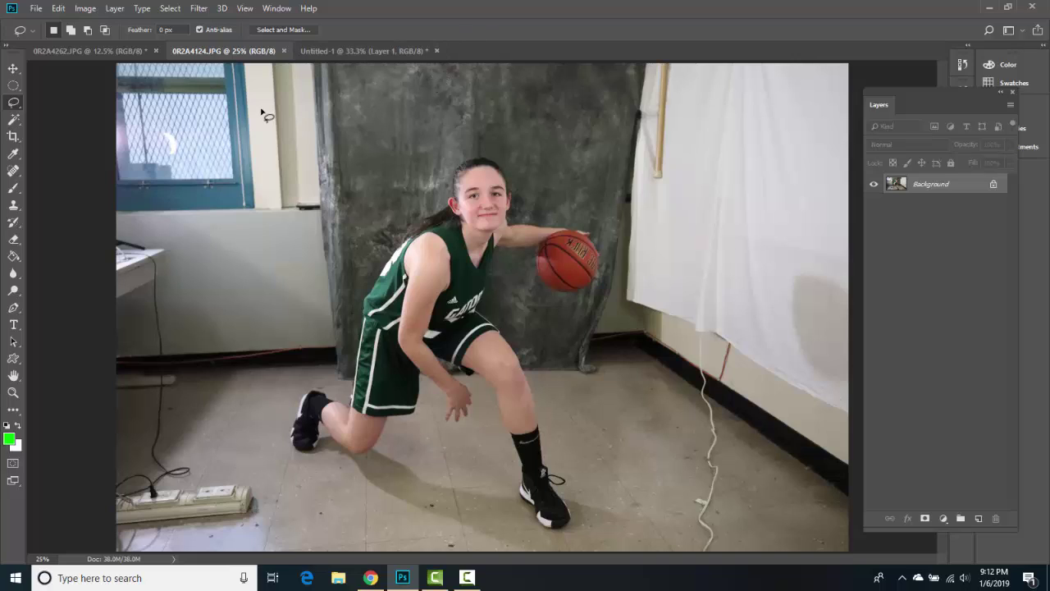
- Select the basketball with the Elliptical Marquee in add-to-selection mode, using a circle about 5 in wide aligned to the ball's edge
{"action": "key", "text": "ctrl+plus"}
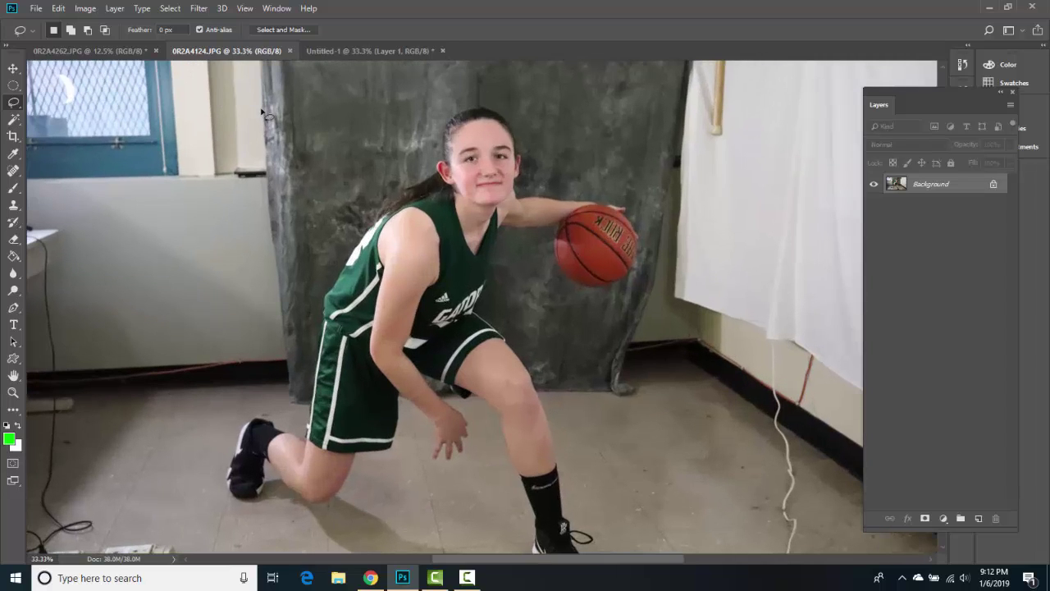
{"action": "key", "text": "ctrl+plus"}
{"action": "key", "text": "ctrl+plus"}
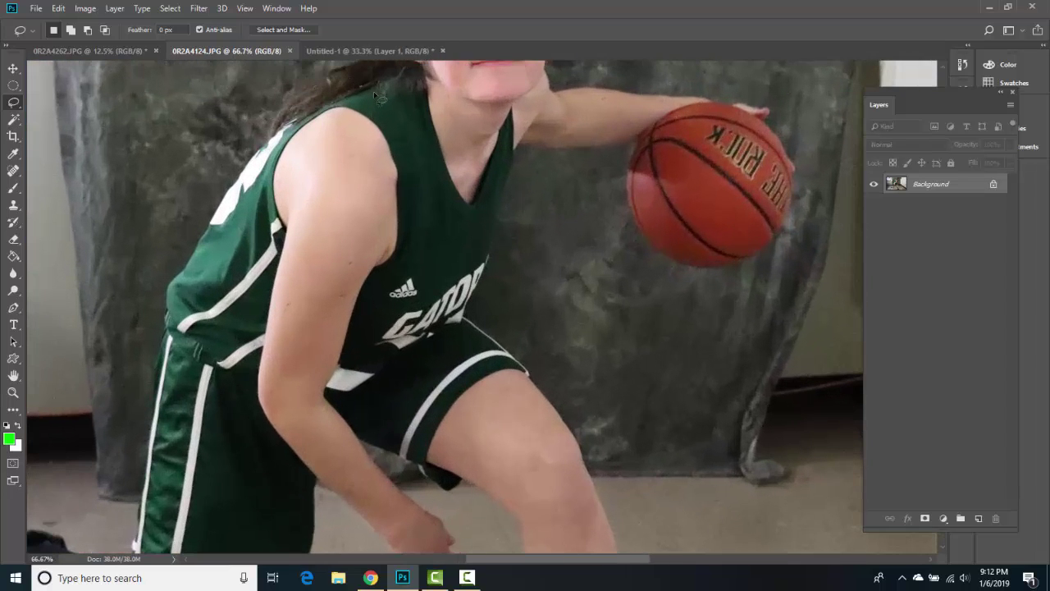
{"action": "key", "text": "space"}
{"action": "left_click_drag", "start_coordinate": [673, 218], "coordinate": [475, 317]}
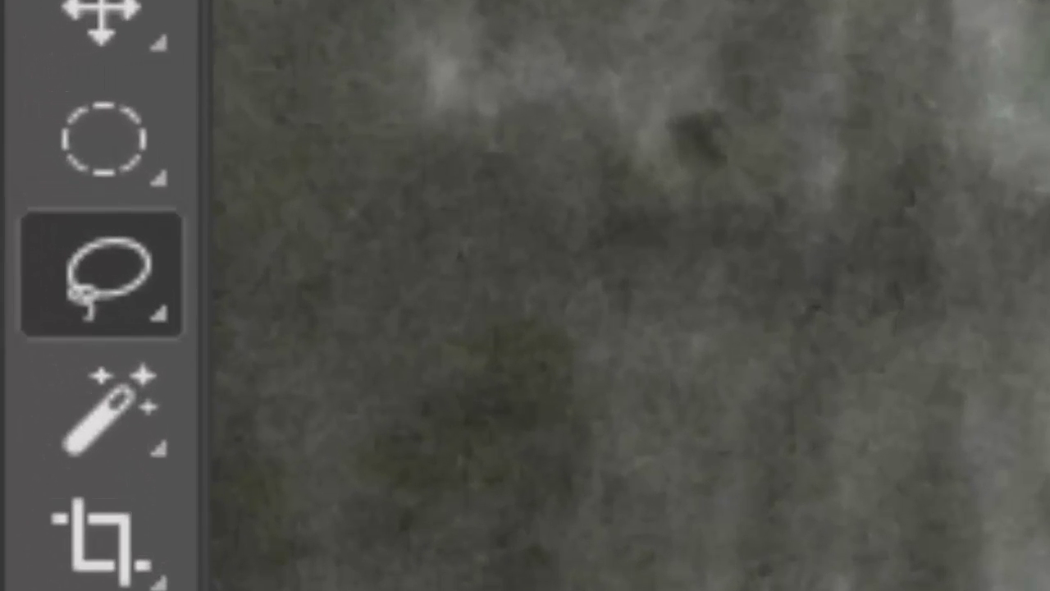
{"action": "left_click", "coordinate": [128, 189]}
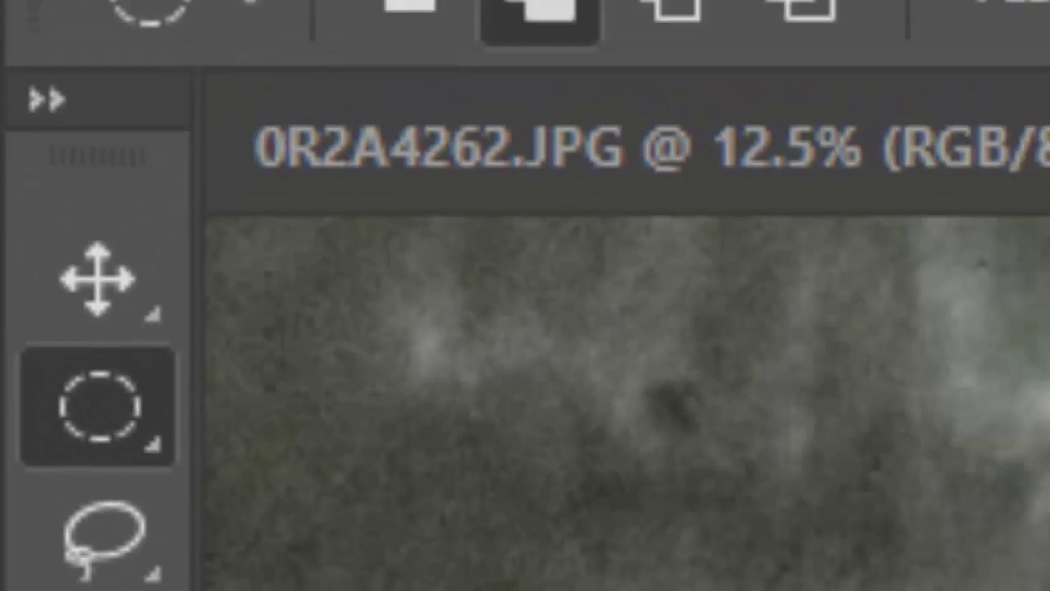
{"action": "key", "text": "ctrl+plus"}
{"action": "key", "text": "ctrl+plus"}
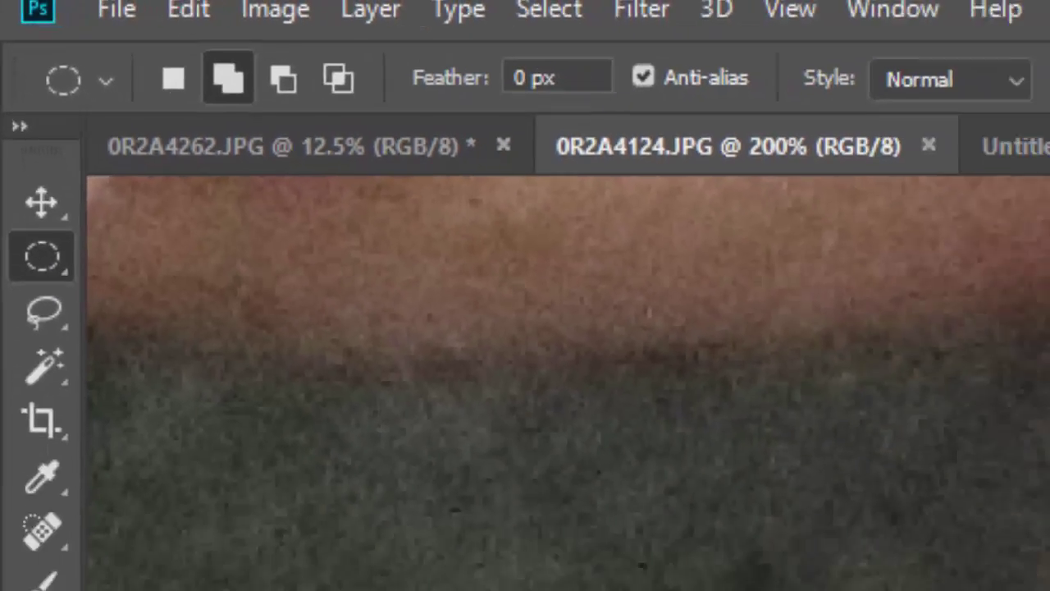
{"action": "key", "text": "ctrl+minus"}
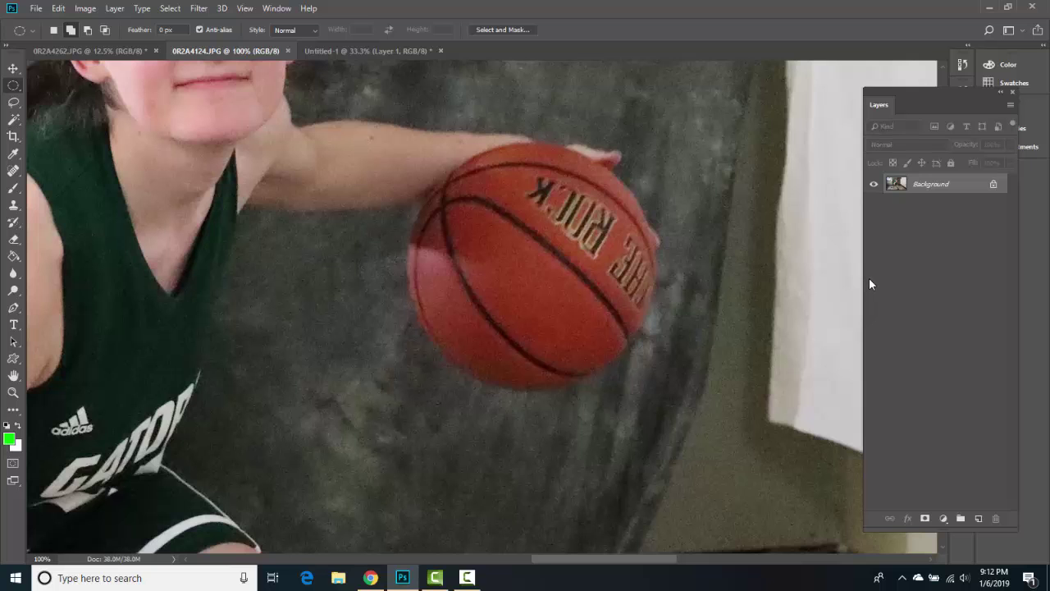
{"action": "left_click_drag", "start_coordinate": [694, 260], "coordinate": [634, 281]}
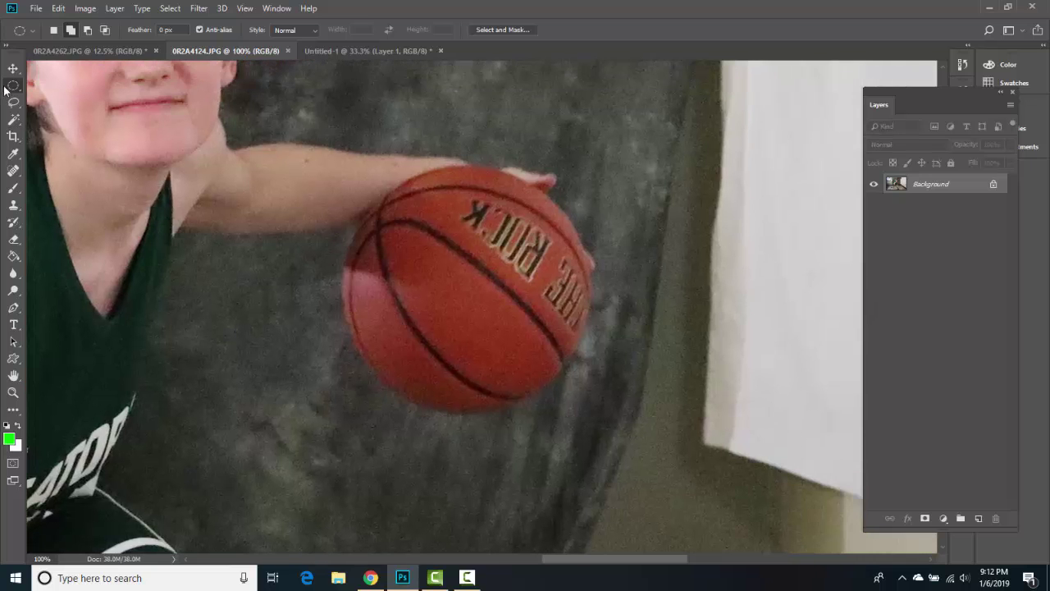
{"action": "left_click", "coordinate": [71, 33]}
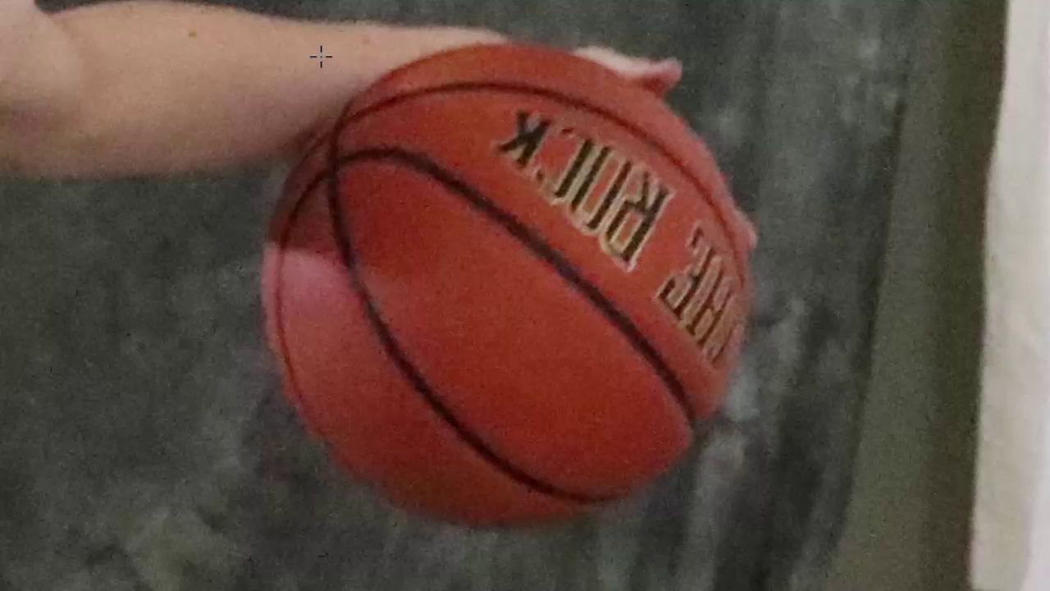
{"action": "left_click_drag", "start_coordinate": [320, 56], "coordinate": [814, 520]}
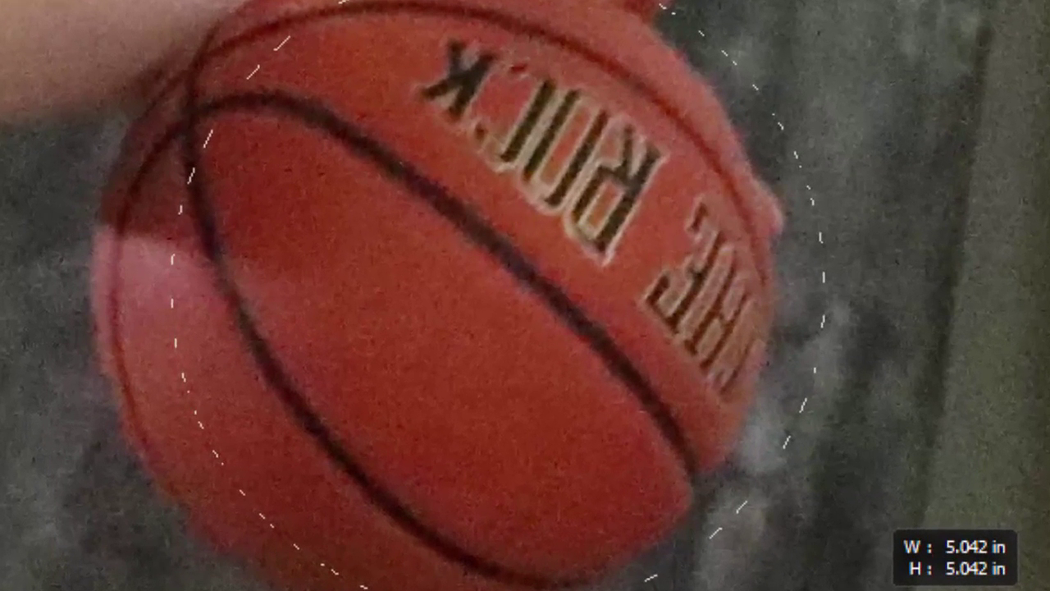
{"action": "key", "text": "space"}
{"action": "left_click_drag", "start_coordinate": [840, 590], "coordinate": [793, 585]}
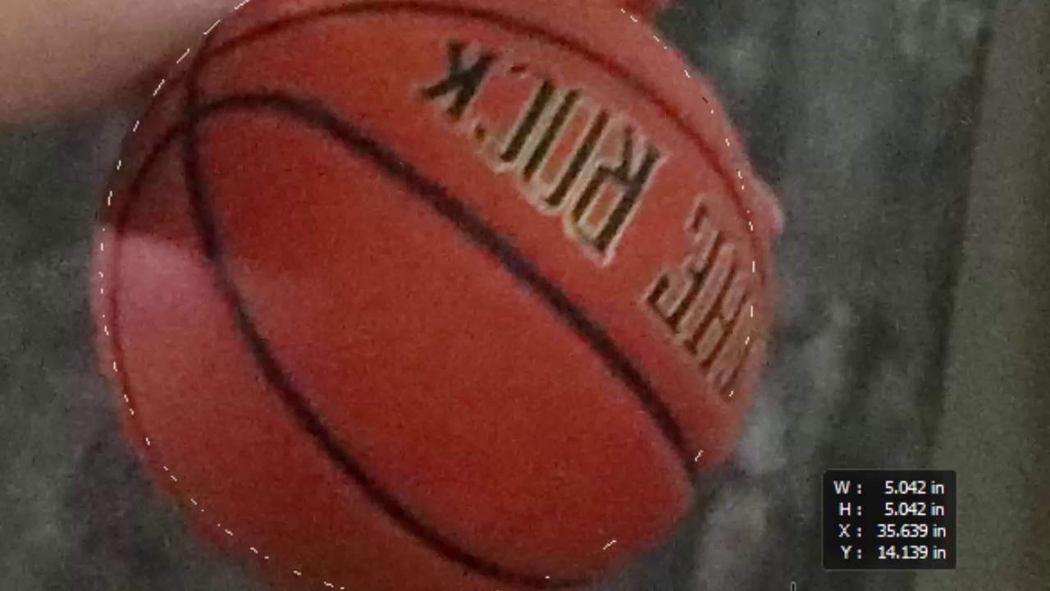
{"action": "left_click_drag", "start_coordinate": [793, 585], "coordinate": [803, 590]}
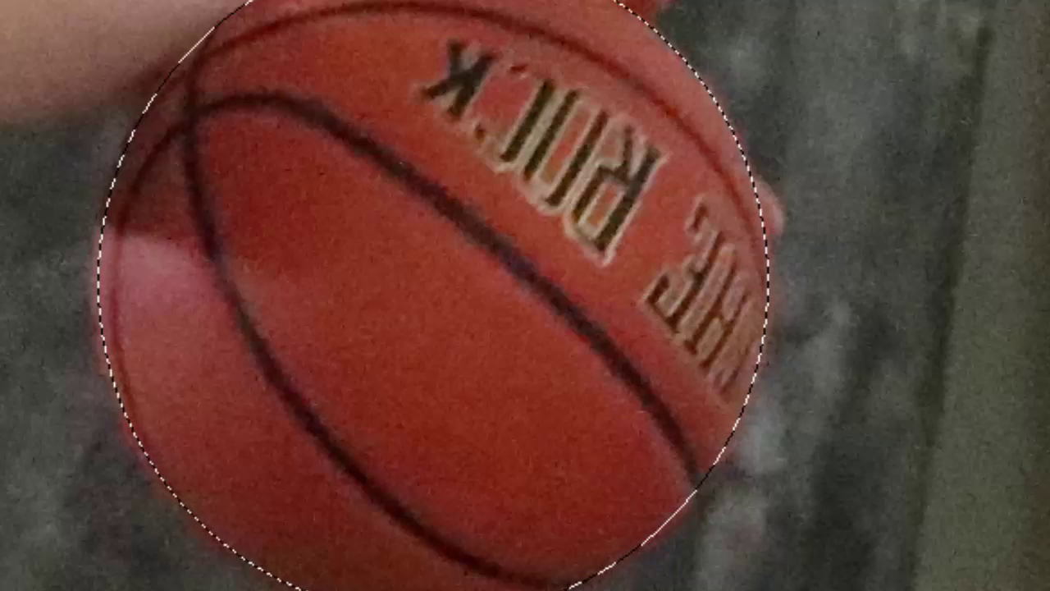
- Add the player's outstretched arm to the ball selection by tracing its outline with the Magnetic Lasso Tool
{"action": "scroll", "coordinate": [860, 517], "scroll_direction": "down", "scroll_amount": 5}
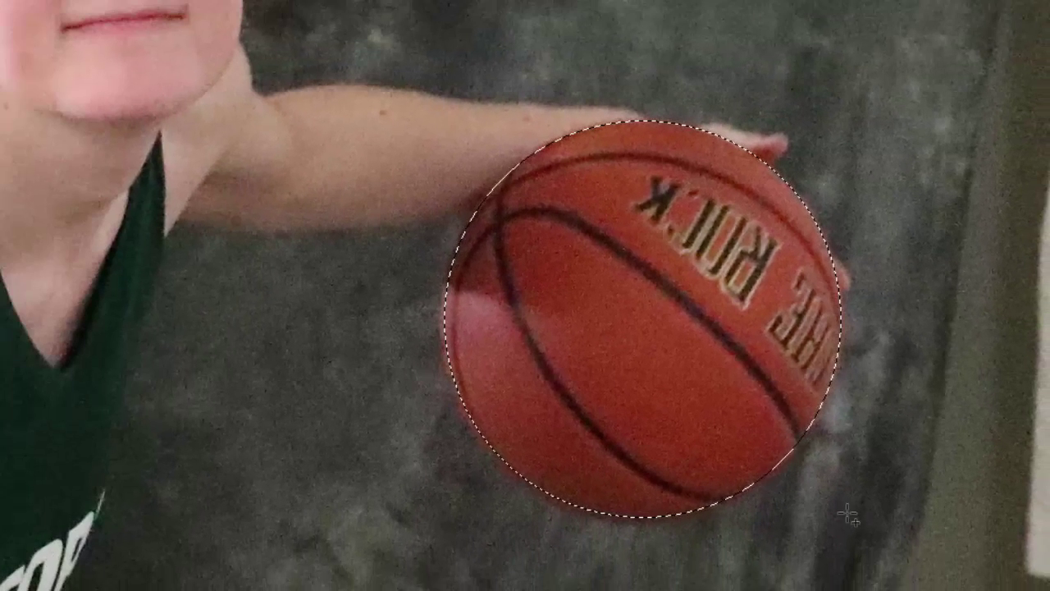
{"action": "left_click", "coordinate": [2, 16]}
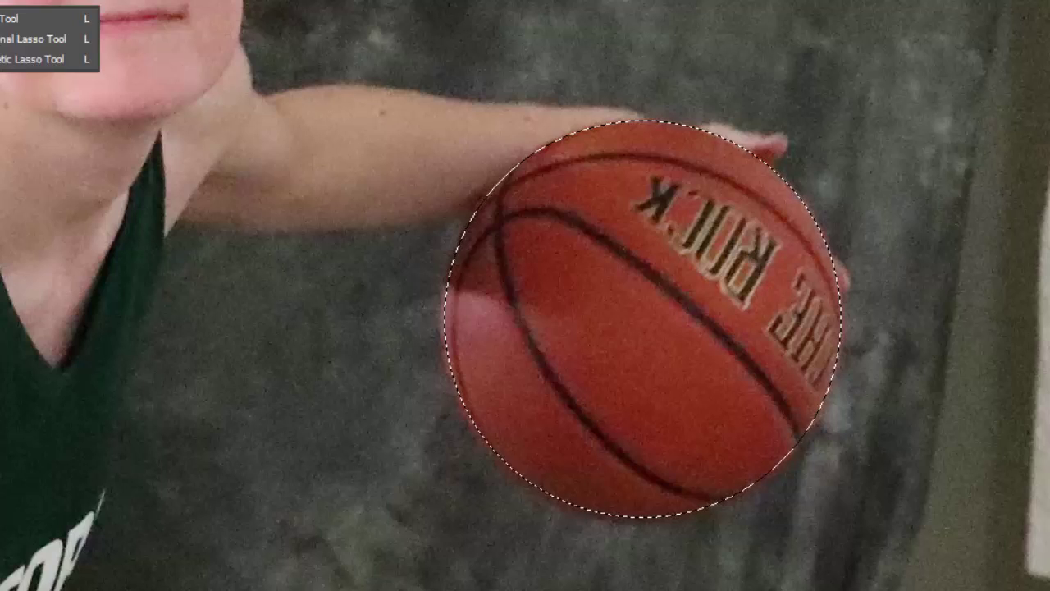
{"action": "left_click", "coordinate": [3, 61]}
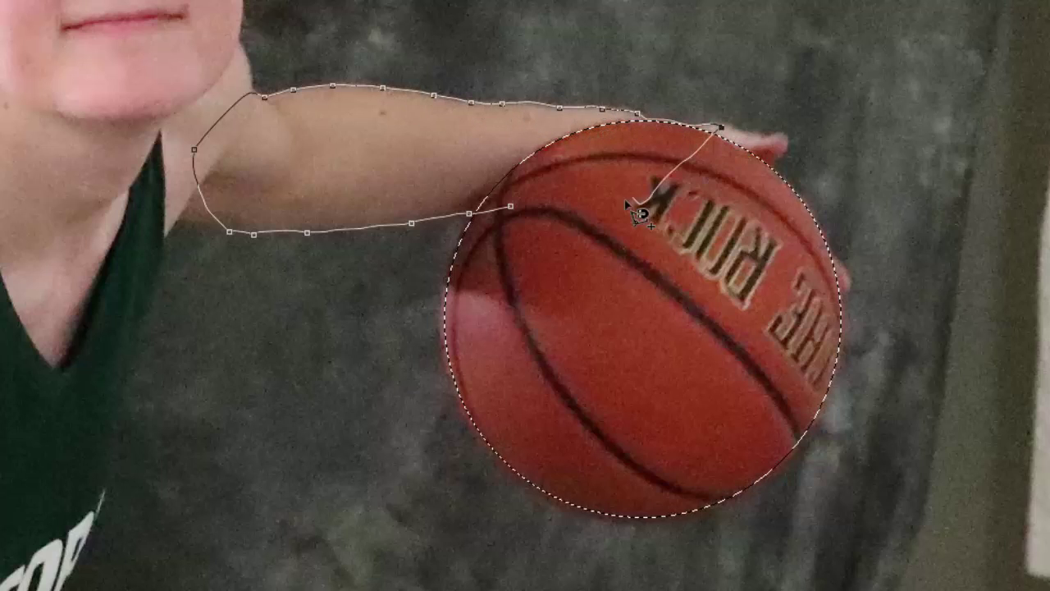
{"action": "double_click", "coordinate": [519, 215]}
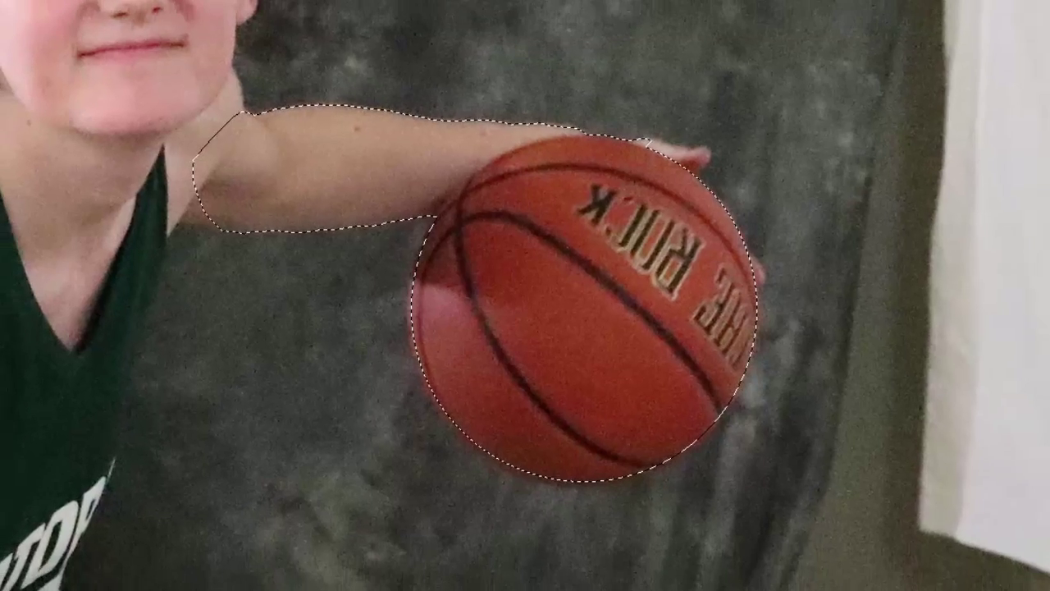
- Paste a copy of the selected arm and ball into a new document and inspect the cutout's edges up close
{"action": "key", "text": "ctrl+n"}
{"action": "key", "text": "Return"}
{"action": "key", "text": "ctrl+v"}
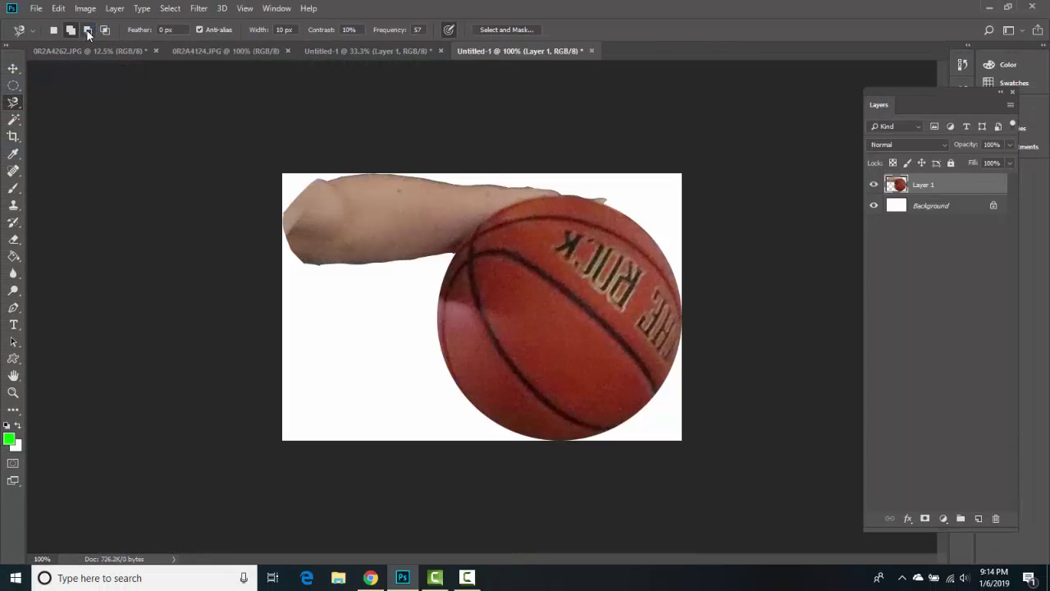
{"action": "key", "text": "ctrl+plus"}
{"action": "key", "text": "ctrl+plus"}
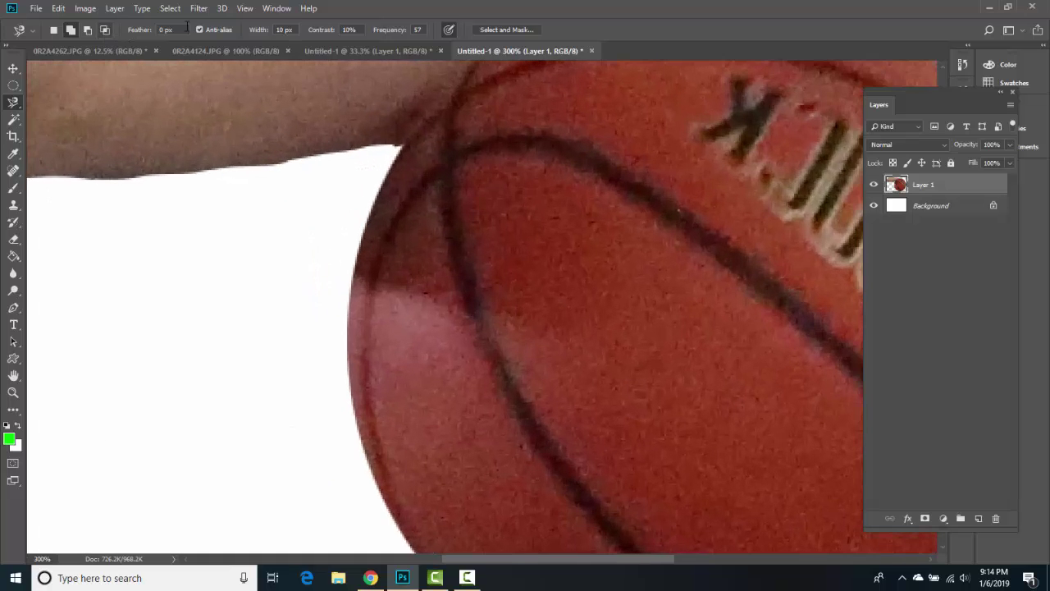
{"action": "left_click_drag", "start_coordinate": [284, 255], "coordinate": [673, 299]}
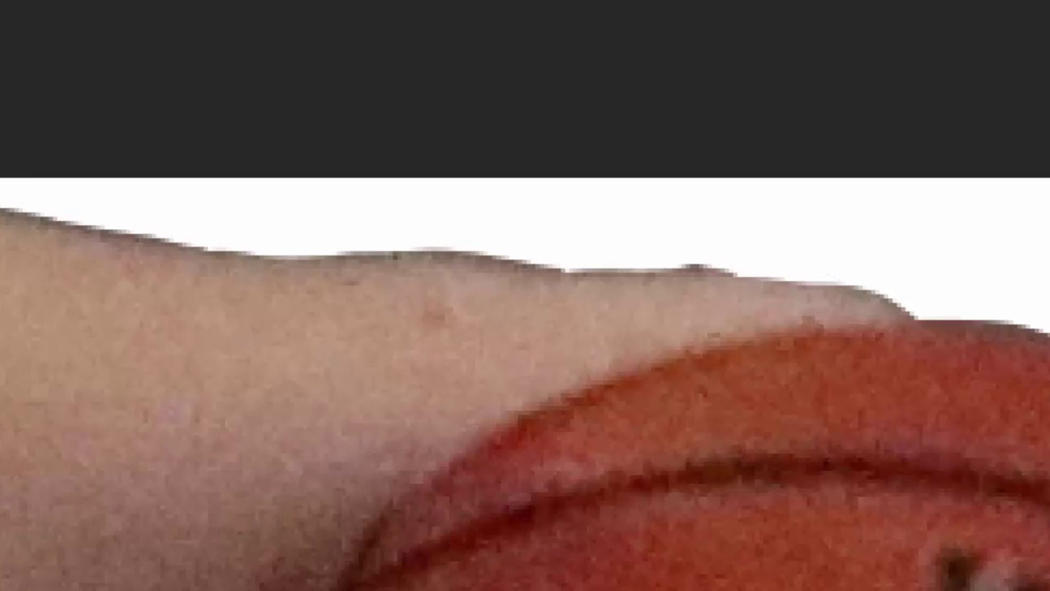
{"action": "key", "text": "ctrl+plus"}
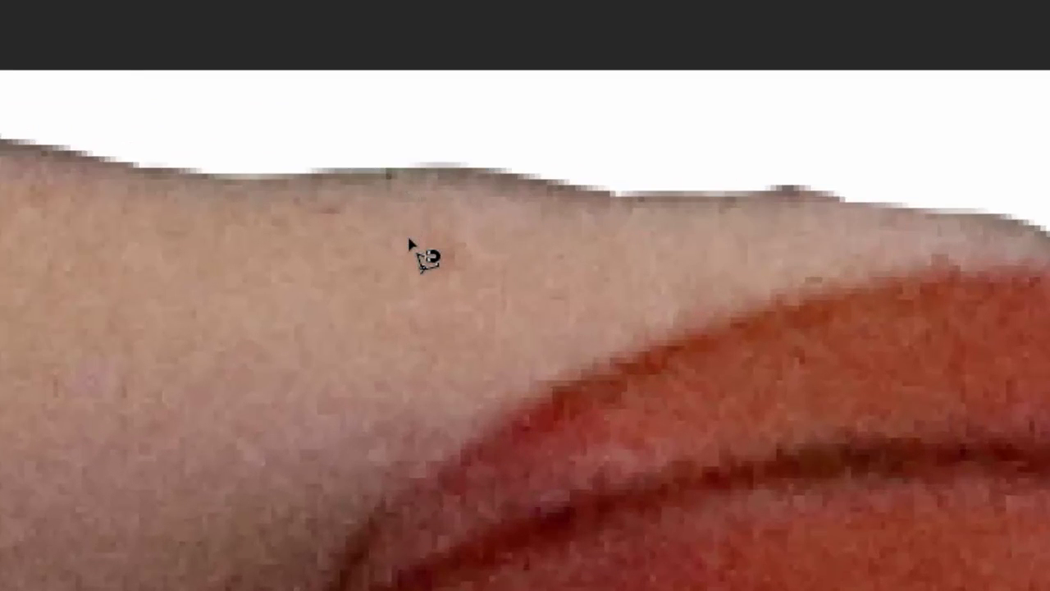
- Close the document holding the rough player cutout without saving and return to the 0R2A4124.JPG photo
{"action": "left_click", "coordinate": [327, 13]}
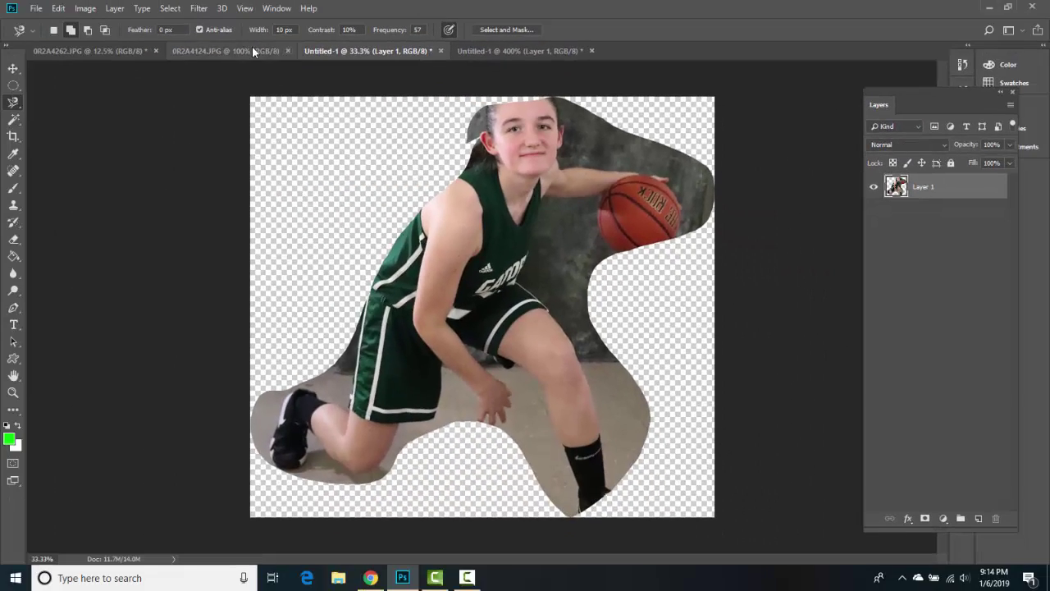
{"action": "left_click", "coordinate": [252, 46]}
{"action": "left_click", "coordinate": [407, 50]}
{"action": "left_click", "coordinate": [441, 50]}
{"action": "left_click", "coordinate": [519, 220]}
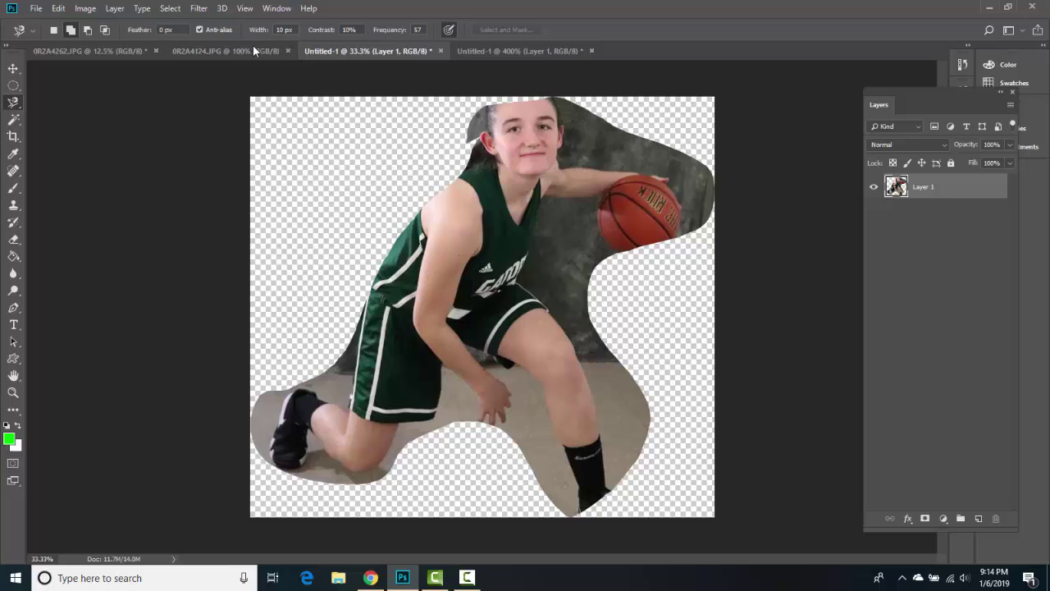
{"action": "left_click", "coordinate": [217, 51]}
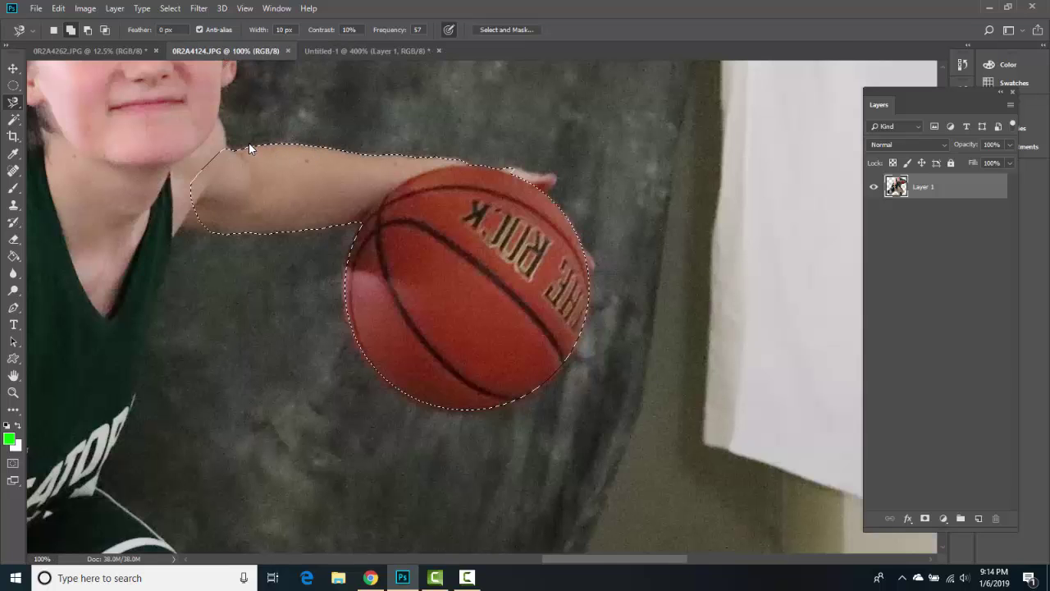
- Undo the magnetic arm selection and retrace the outstretched arm with the Polygonal Lasso Tool, adding it to the ball selection
{"action": "key", "text": "ctrl+z"}
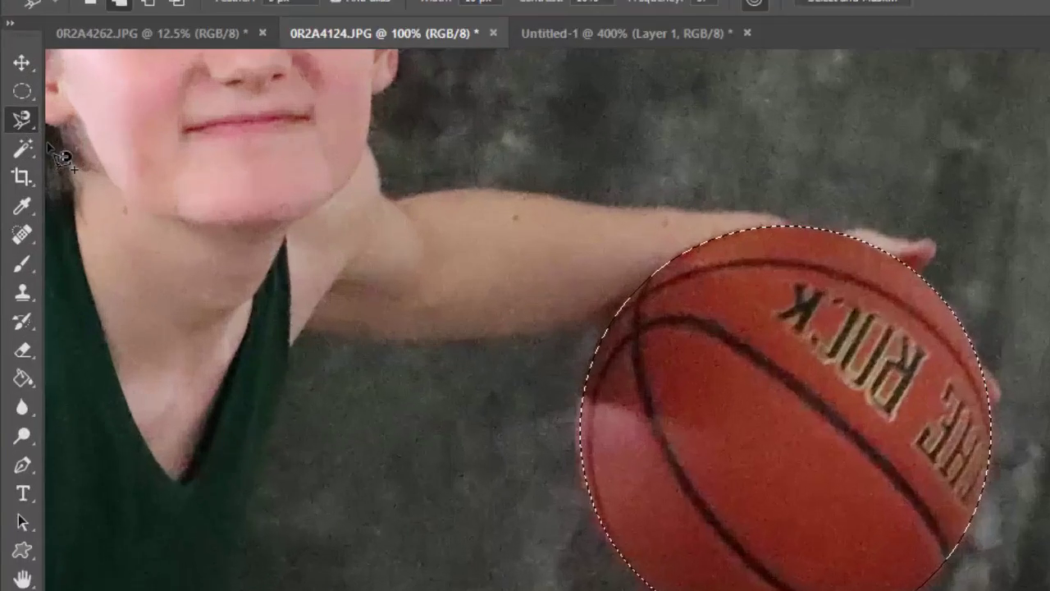
{"action": "right_click", "coordinate": [22, 123]}
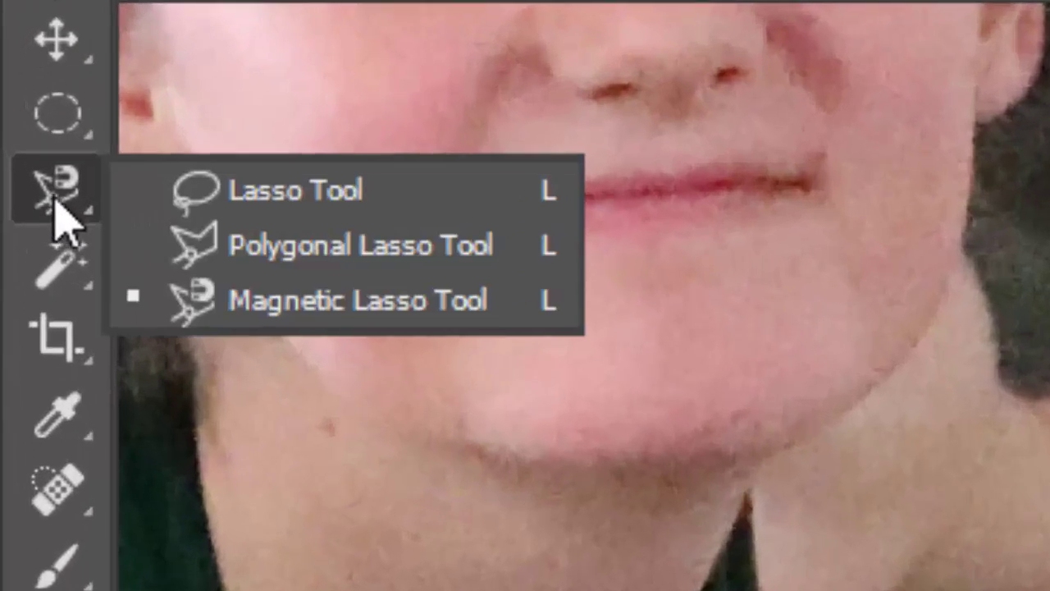
{"action": "left_click", "coordinate": [96, 145]}
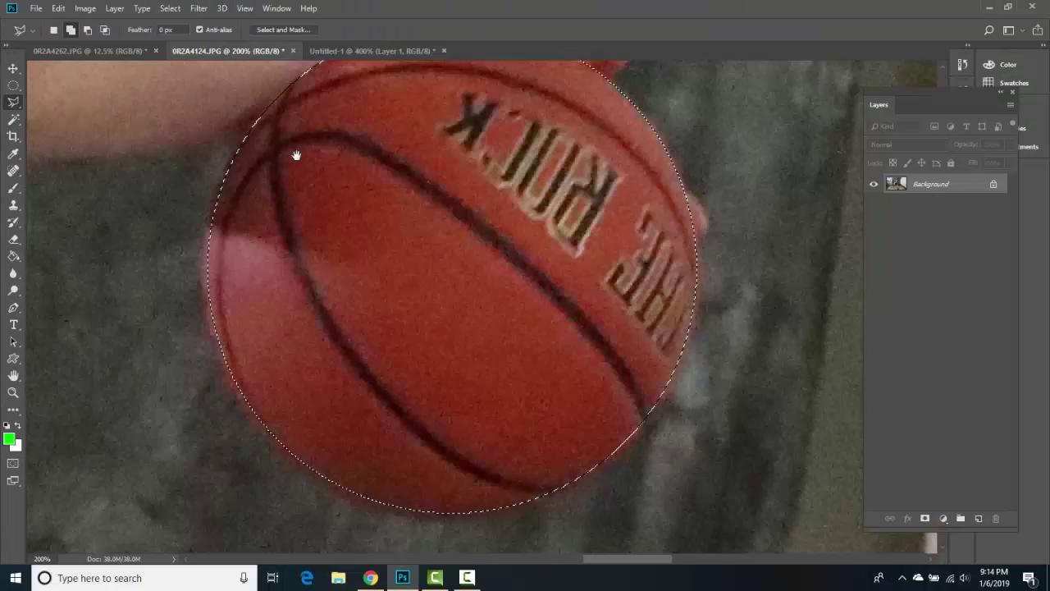
{"action": "left_click_drag", "start_coordinate": [296, 155], "coordinate": [666, 257]}
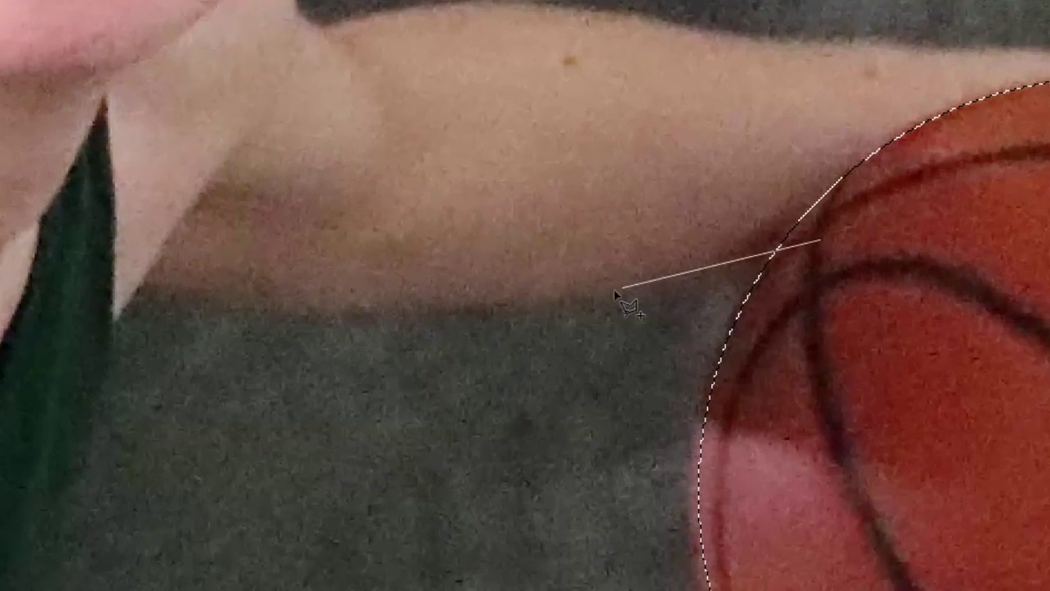
{"action": "left_click", "coordinate": [529, 234]}
{"action": "left_click", "coordinate": [371, 335]}
{"action": "left_click", "coordinate": [105, 305]}
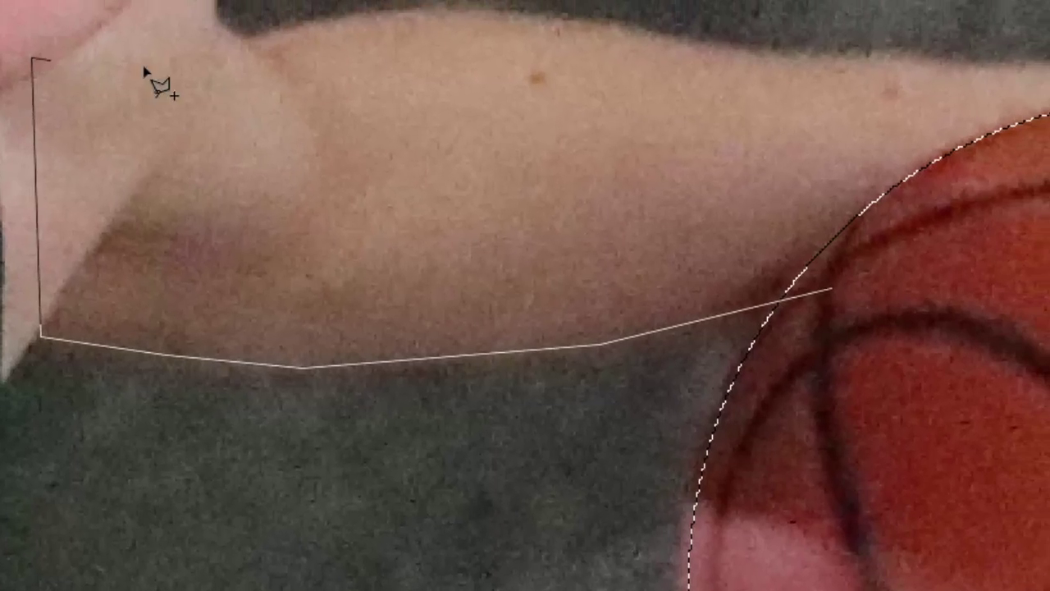
{"action": "key", "text": "space"}
{"action": "mouse_move", "coordinate": [241, 60]}
{"action": "left_mouse_down"}
{"action": "mouse_move", "coordinate": [169, 220]}
{"action": "mouse_move", "coordinate": [323, 208]}
{"action": "mouse_move", "coordinate": [826, 262]}
{"action": "mouse_move", "coordinate": [787, 257]}
{"action": "mouse_move", "coordinate": [799, 262]}
{"action": "mouse_move", "coordinate": [1018, 268]}
{"action": "left_mouse_up"}
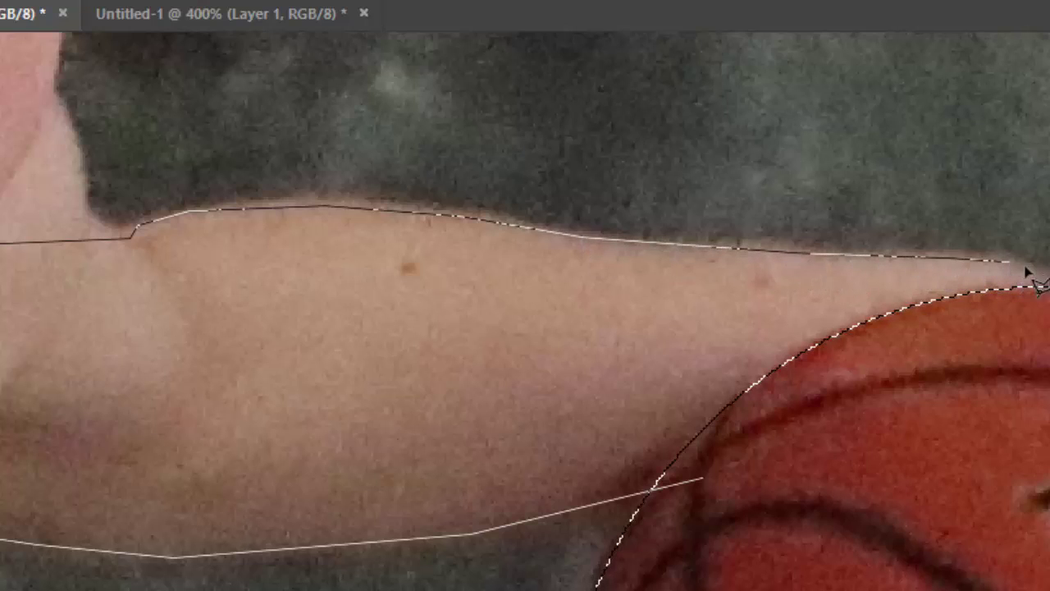
{"action": "double_click", "coordinate": [745, 457]}
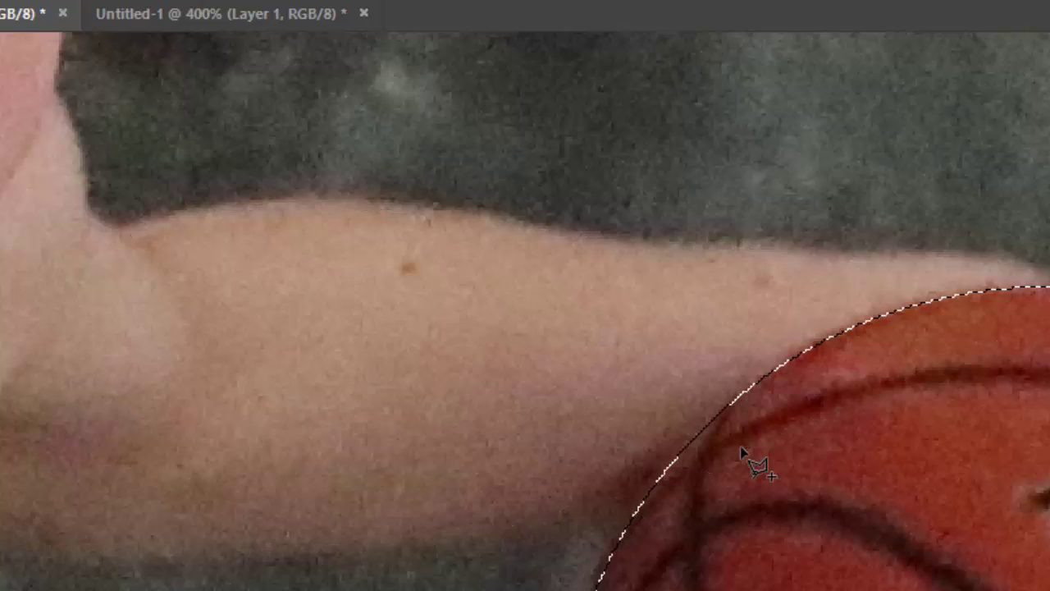
- Add the top of the player's head to the selection using overlapping Elliptical Marquee shapes fitted to the hairline
{"action": "left_click_drag", "start_coordinate": [120, 478], "coordinate": [126, 468]}
{"action": "scroll", "coordinate": [209, 418], "scroll_direction": "up", "scroll_amount": 10}
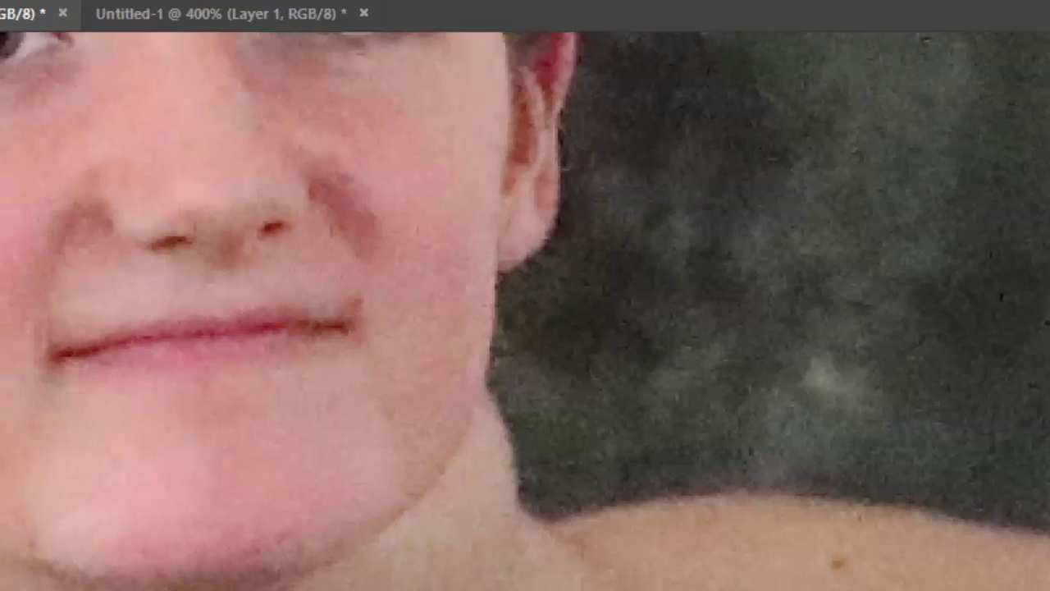
{"action": "scroll", "coordinate": [439, 524], "scroll_direction": "down", "scroll_amount": 5}
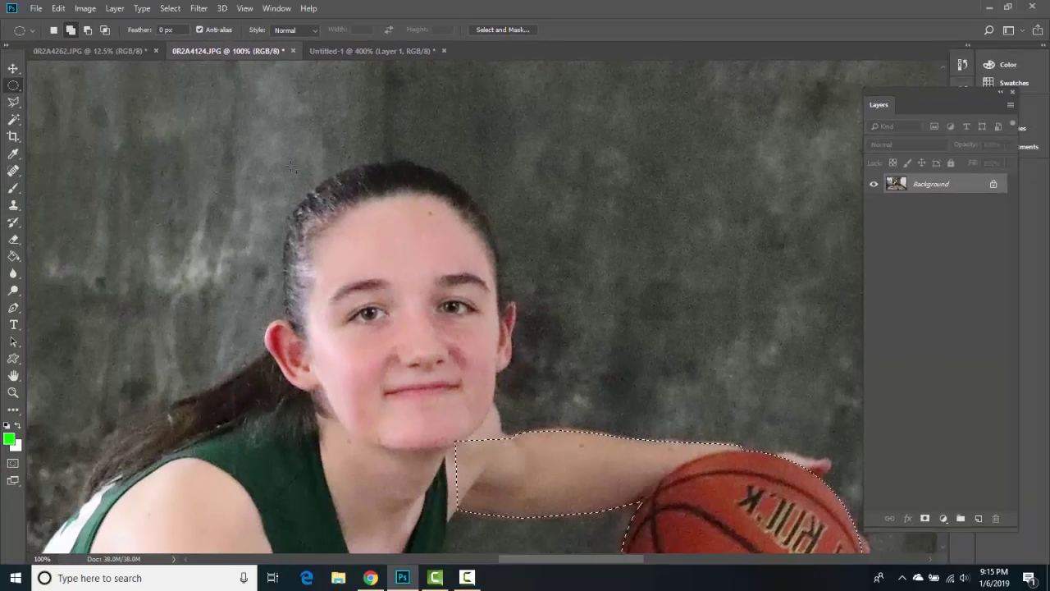
{"action": "left_click_drag", "start_coordinate": [264, 154], "coordinate": [534, 414]}
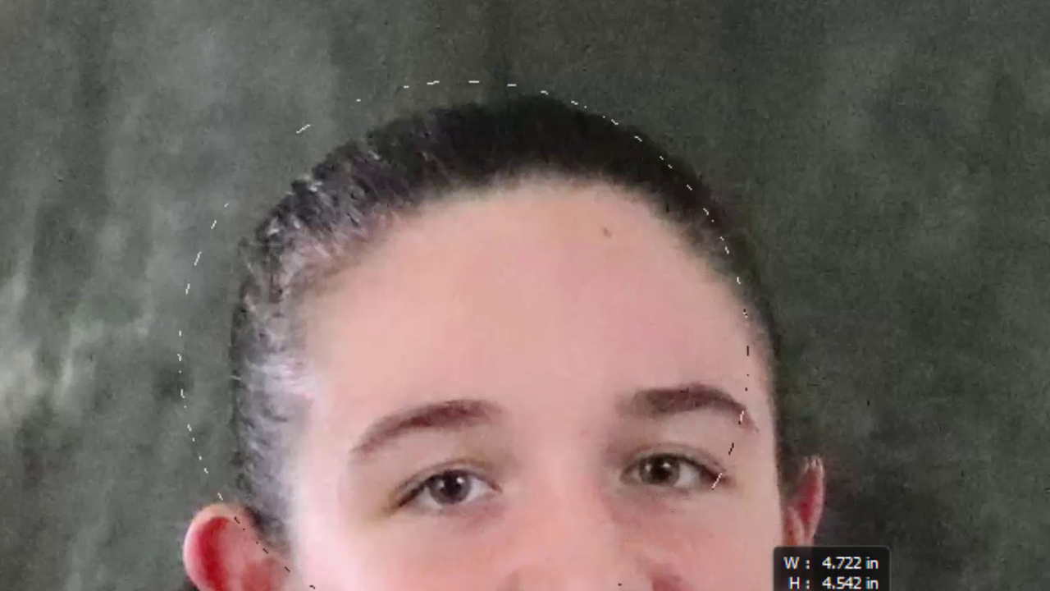
{"action": "left_click_drag", "start_coordinate": [772, 541], "coordinate": [1049, 590]}
{"action": "left_click_drag", "start_coordinate": [1046, 525], "coordinate": [792, 541]}
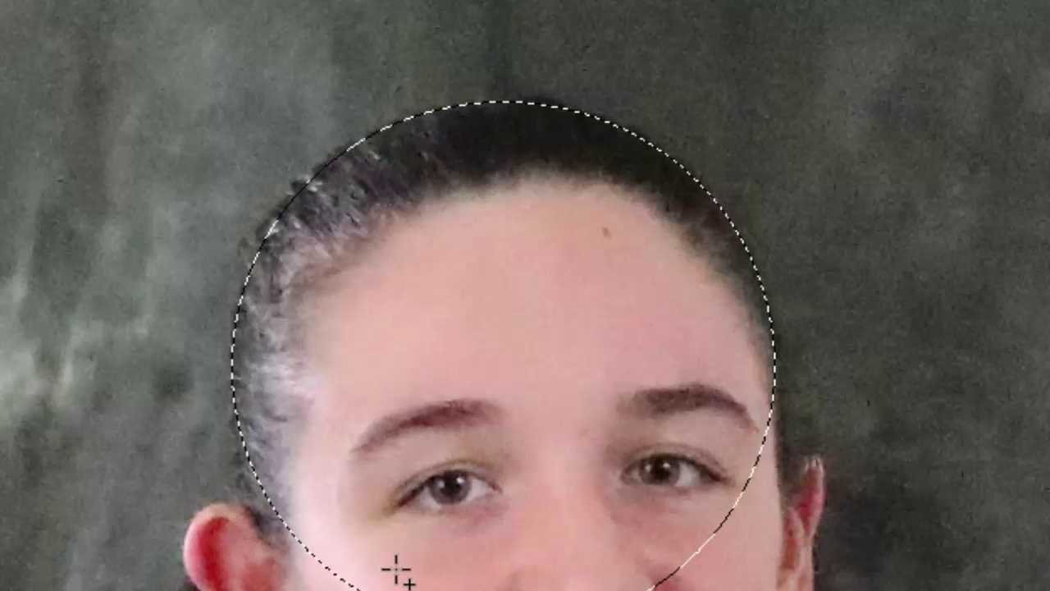
{"action": "left_click_drag", "start_coordinate": [443, 238], "coordinate": [784, 590]}
{"action": "left_click_drag", "start_coordinate": [851, 590], "coordinate": [795, 590]}
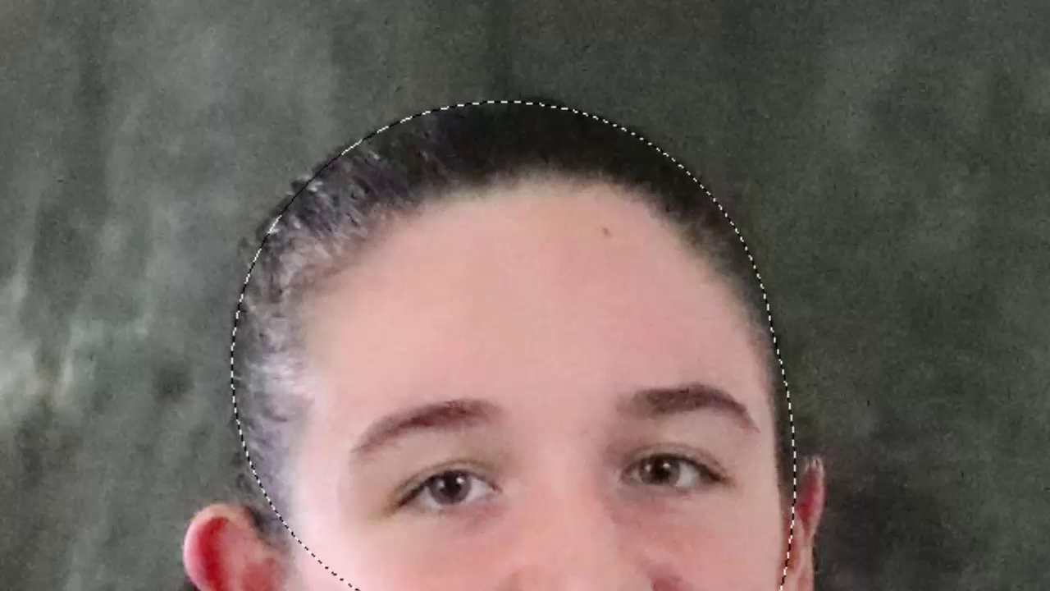
{"action": "left_click_drag", "start_coordinate": [481, 267], "coordinate": [414, 509]}
{"action": "left_click_drag", "start_coordinate": [373, 590], "coordinate": [233, 590]}
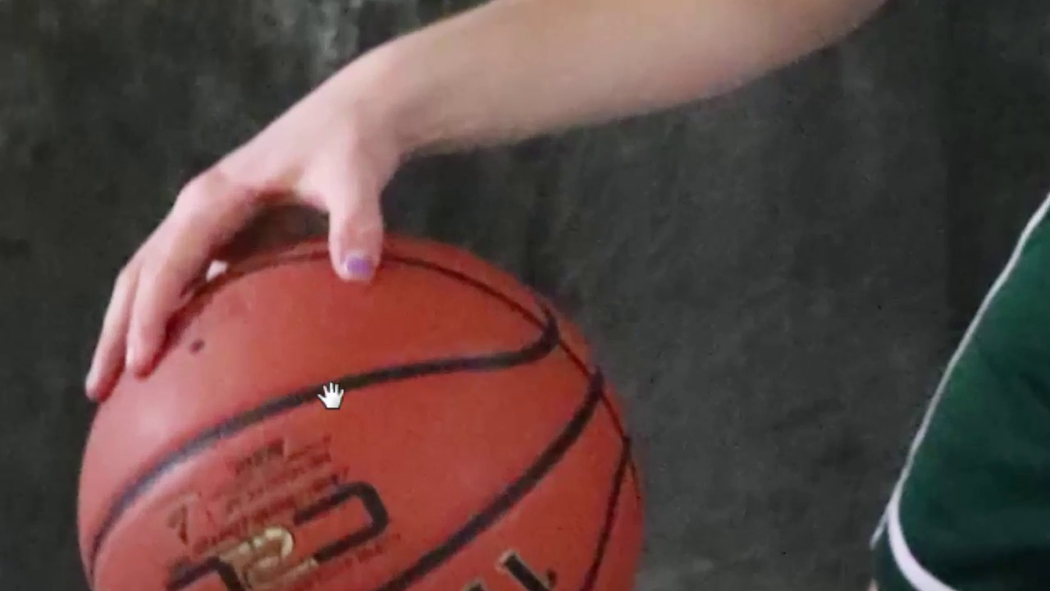
- Select the basketball in the 0R2A4262.JPG photo with an Elliptical Marquee circle about 6.4 in wide
{"action": "left_click_drag", "start_coordinate": [332, 396], "coordinate": [202, 314]}
{"action": "left_click_drag", "start_coordinate": [120, 236], "coordinate": [549, 477]}
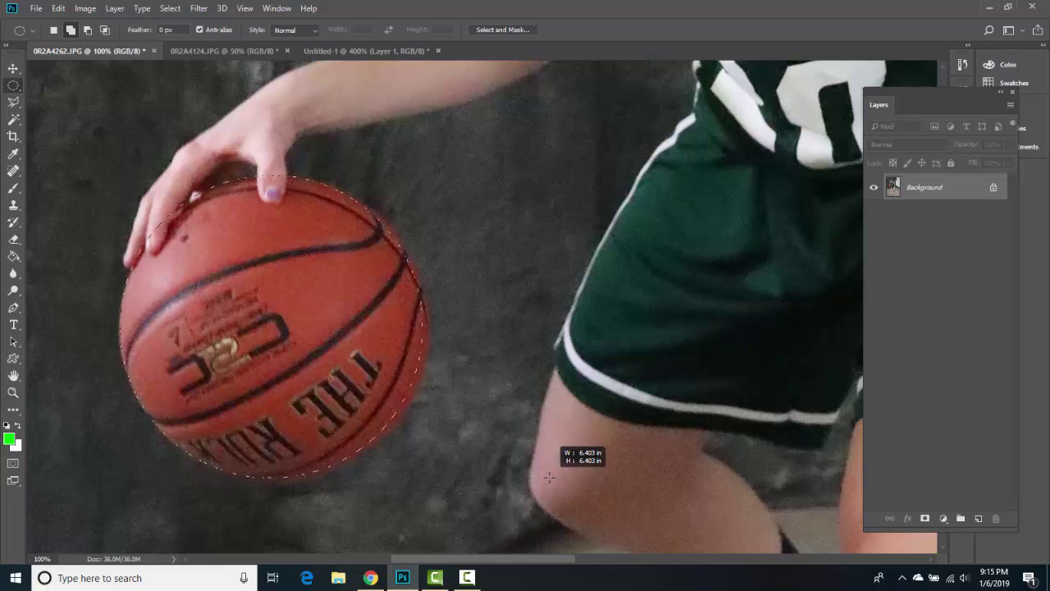
- Add the upper part of the forearm and hand to the ball selection by tracing from the elbow crease with the Magnetic Lasso Tool
{"action": "key", "text": "space"}
{"action": "left_click_drag", "start_coordinate": [382, 302], "coordinate": [423, 425]}
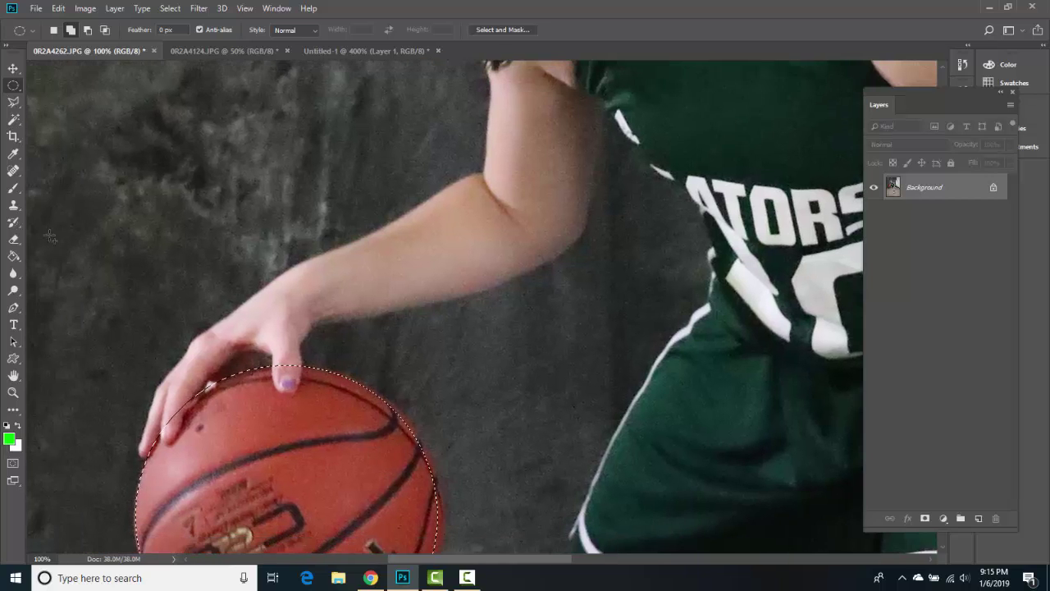
{"action": "left_click", "coordinate": [13, 103]}
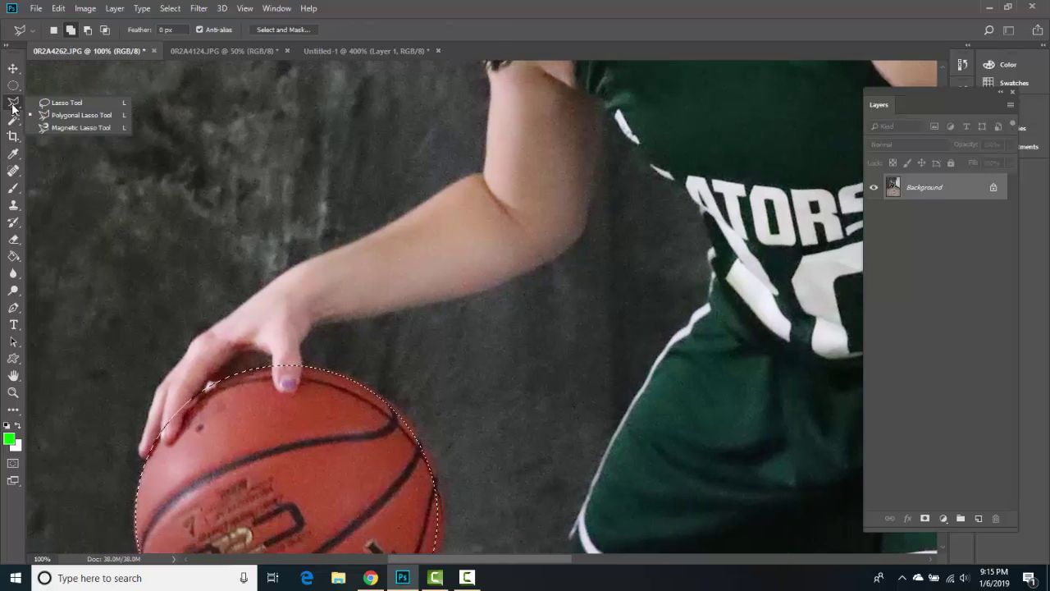
{"action": "left_click", "coordinate": [78, 128]}
{"action": "left_click", "coordinate": [472, 173]}
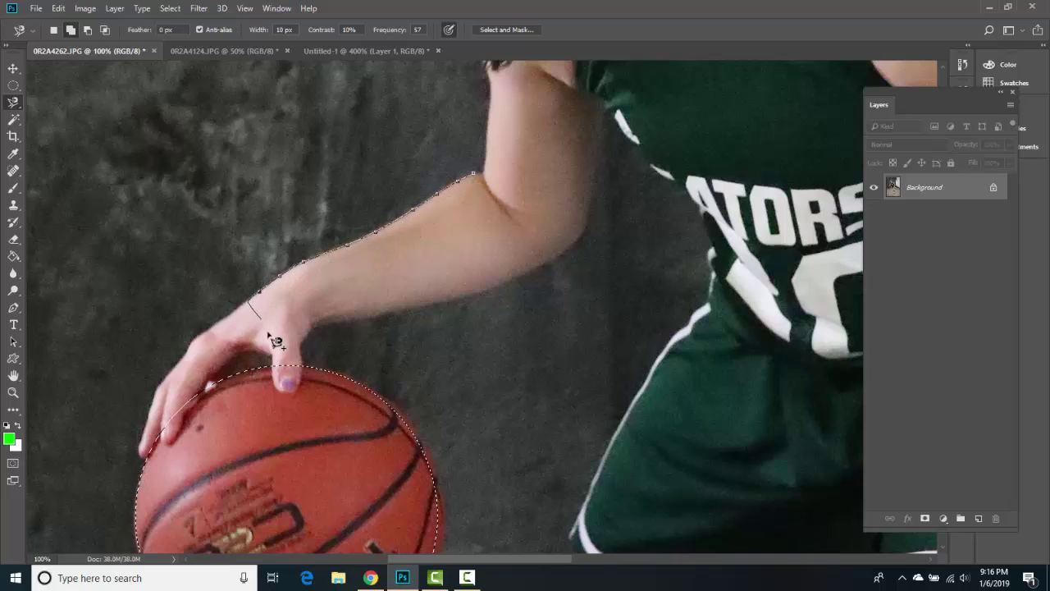
{"action": "left_click", "coordinate": [513, 194]}
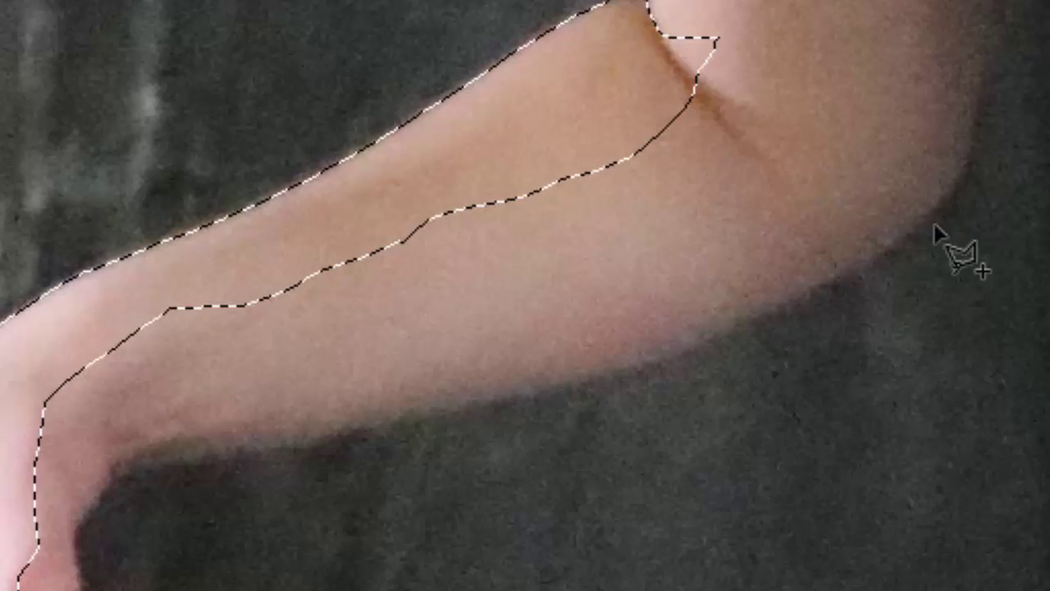
- Add the lower part of the forearm to the selection by tracing from the elbow to the wrist with the Polygonal Lasso Tool
{"action": "left_click", "coordinate": [942, 203]}
{"action": "left_click", "coordinate": [835, 274]}
{"action": "left_click", "coordinate": [618, 361]}
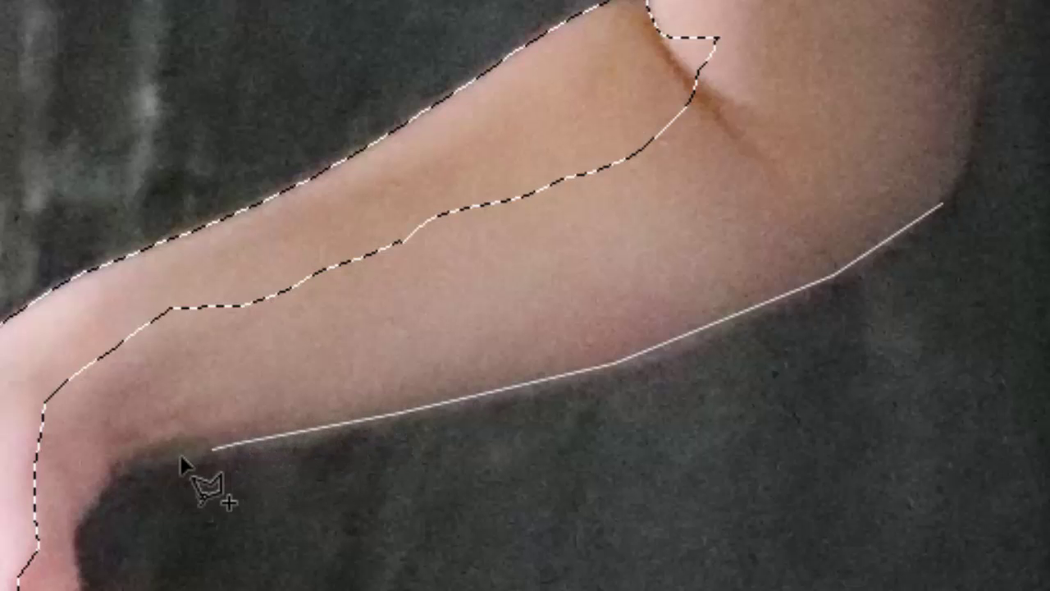
{"action": "left_click", "coordinate": [110, 460]}
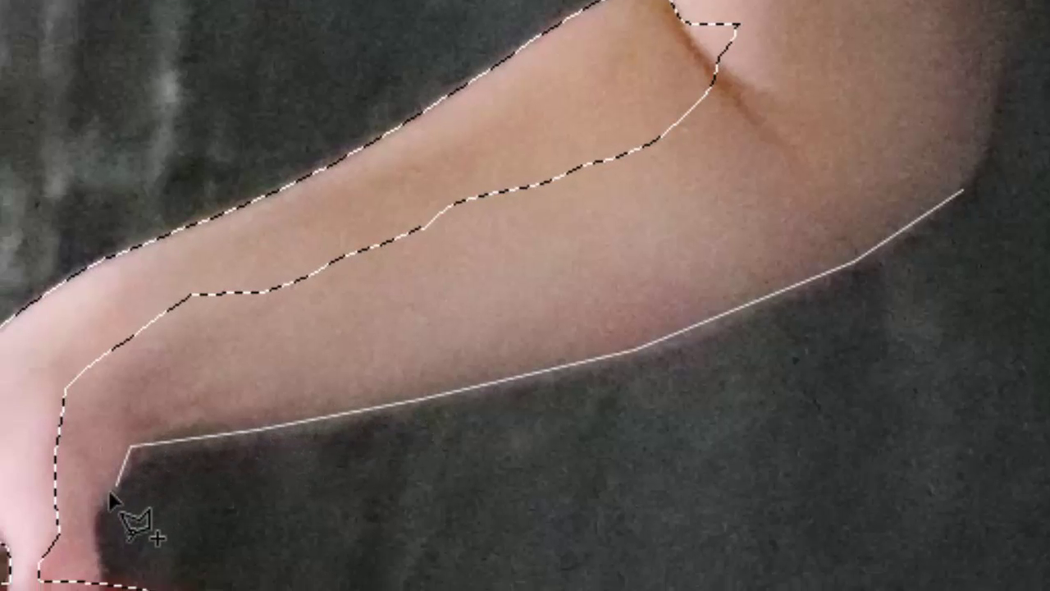
{"action": "left_click", "coordinate": [92, 502]}
{"action": "left_click", "coordinate": [17, 430]}
{"action": "left_click", "coordinate": [110, 290]}
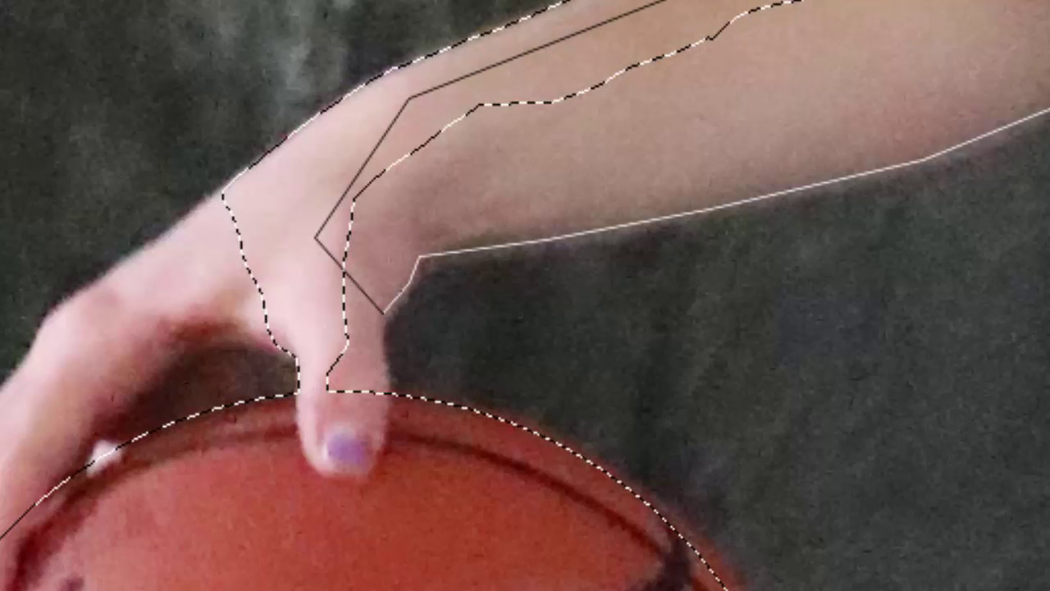
{"action": "key", "text": "Return"}
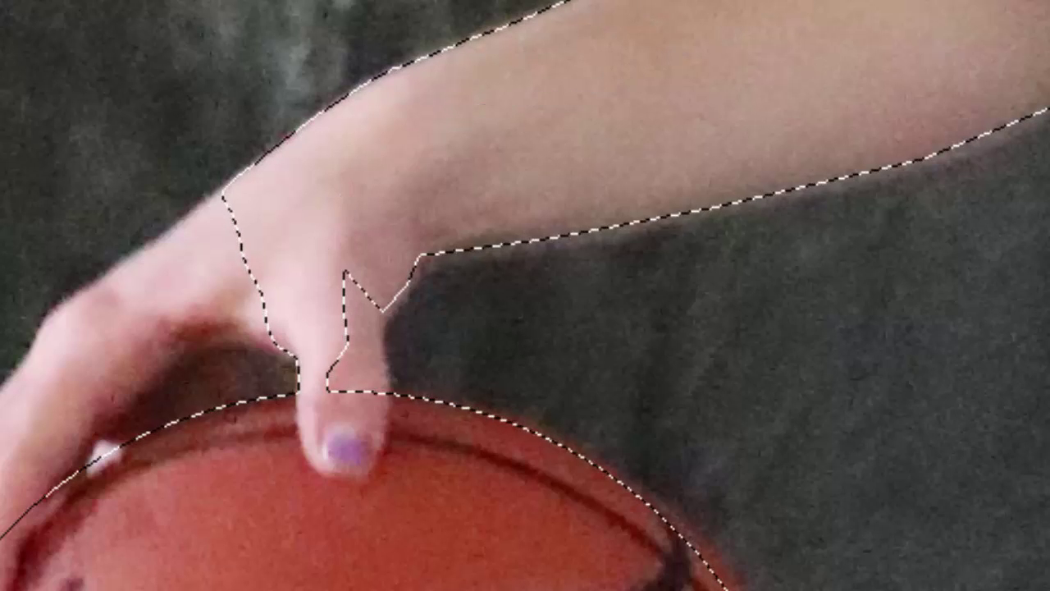
- Add the thumb resting on the ball to the selection by outlining it with the Polygonal Lasso Tool
{"action": "left_click", "coordinate": [404, 263]}
{"action": "left_click", "coordinate": [375, 319]}
{"action": "left_click", "coordinate": [392, 412]}
{"action": "left_click", "coordinate": [344, 480]}
{"action": "left_click", "coordinate": [307, 372]}
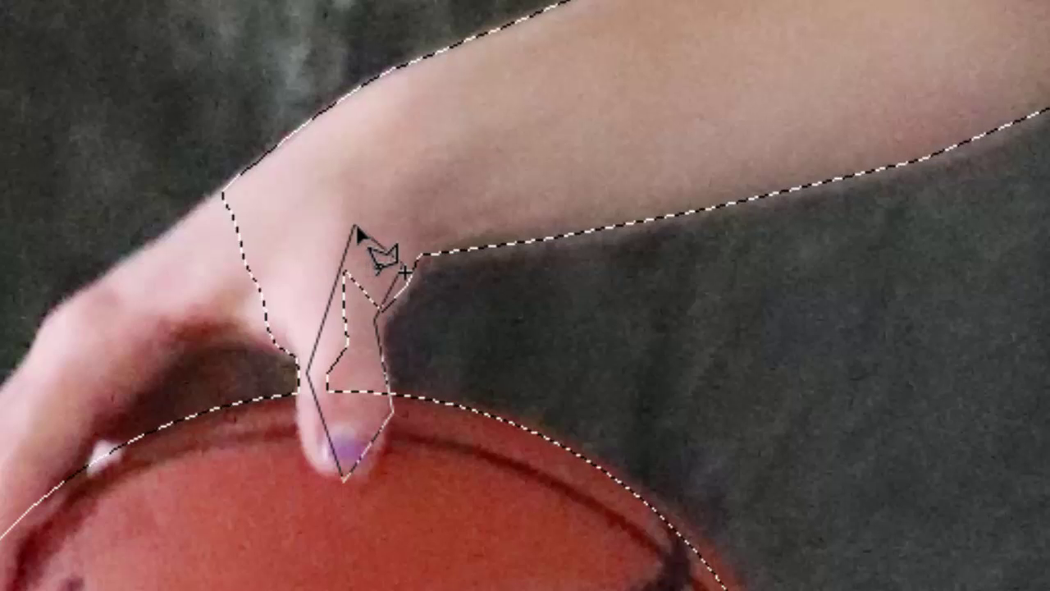
{"action": "key", "text": "Return"}
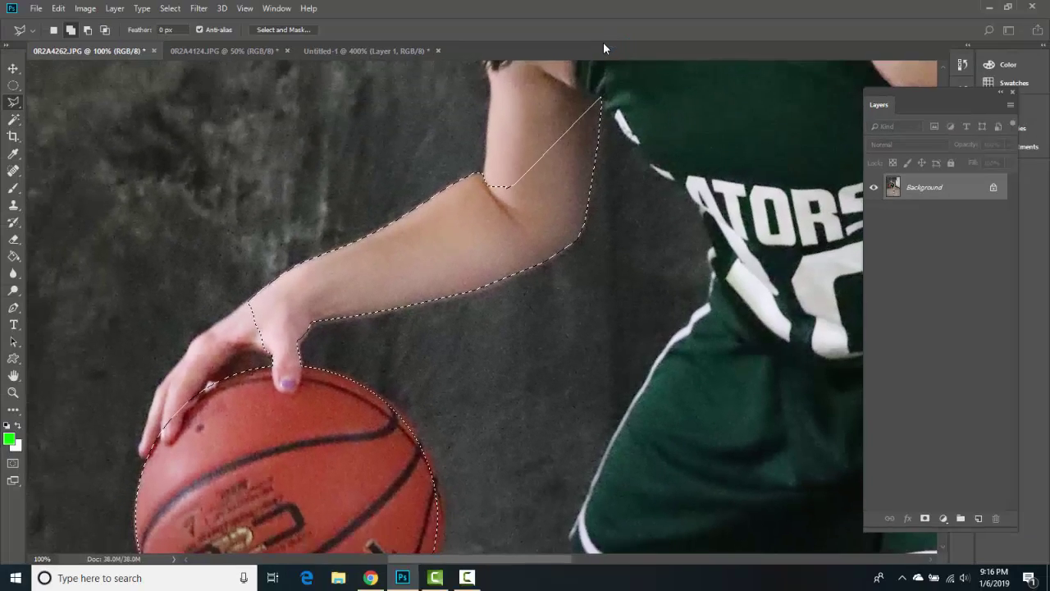
- Paste a copy of the selected arm and ball into a new 712 x 871 px document and inspect the arm's edges up close
{"action": "key", "text": "ctrl+n"}
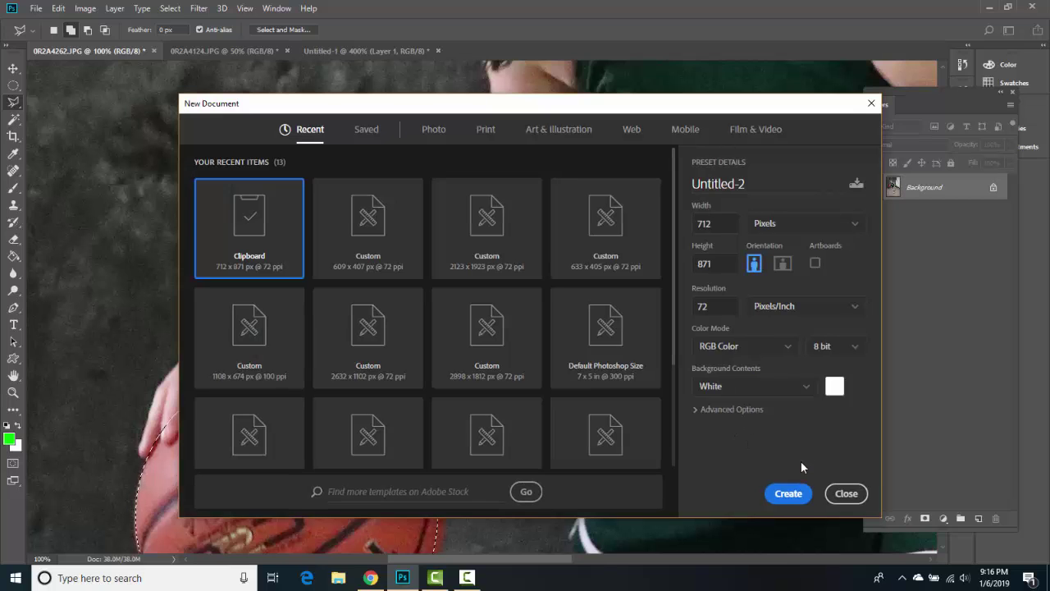
{"action": "left_click", "coordinate": [783, 493]}
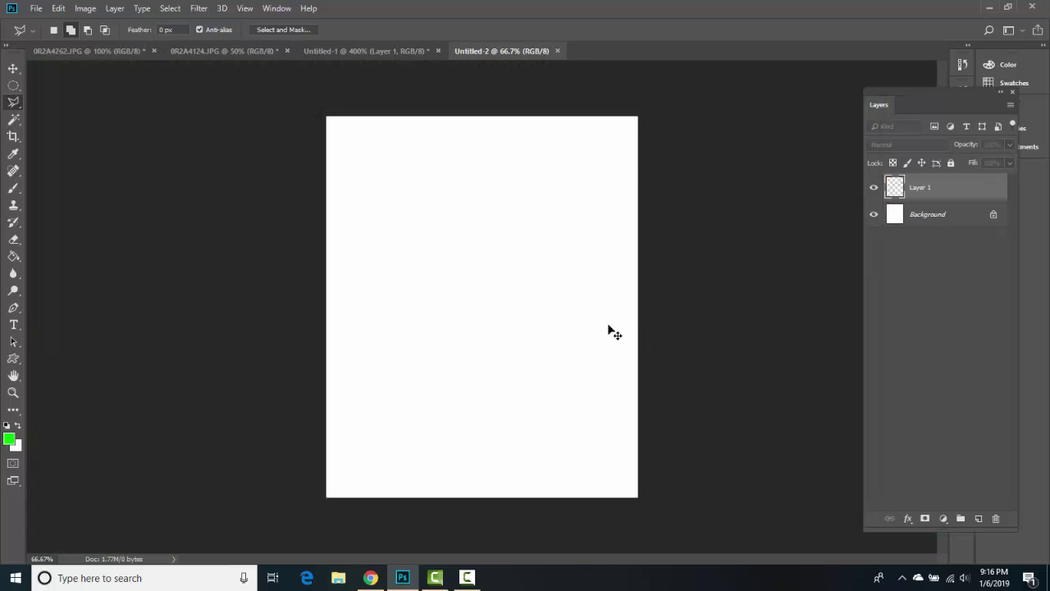
{"action": "key", "text": "ctrl+v"}
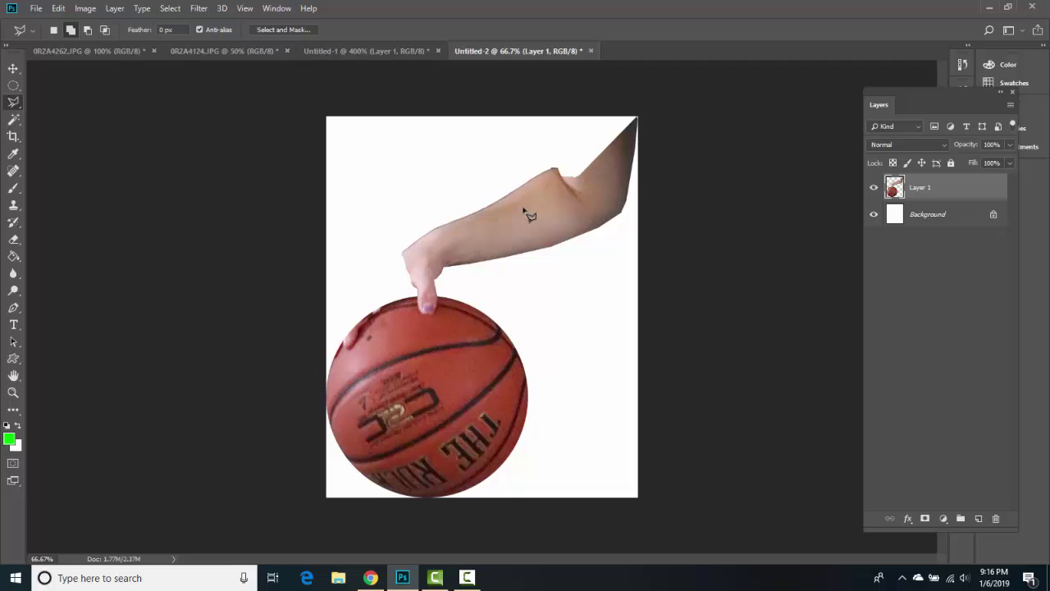
{"action": "scroll", "coordinate": [529, 215], "scroll_direction": "up", "scroll_amount": 6}
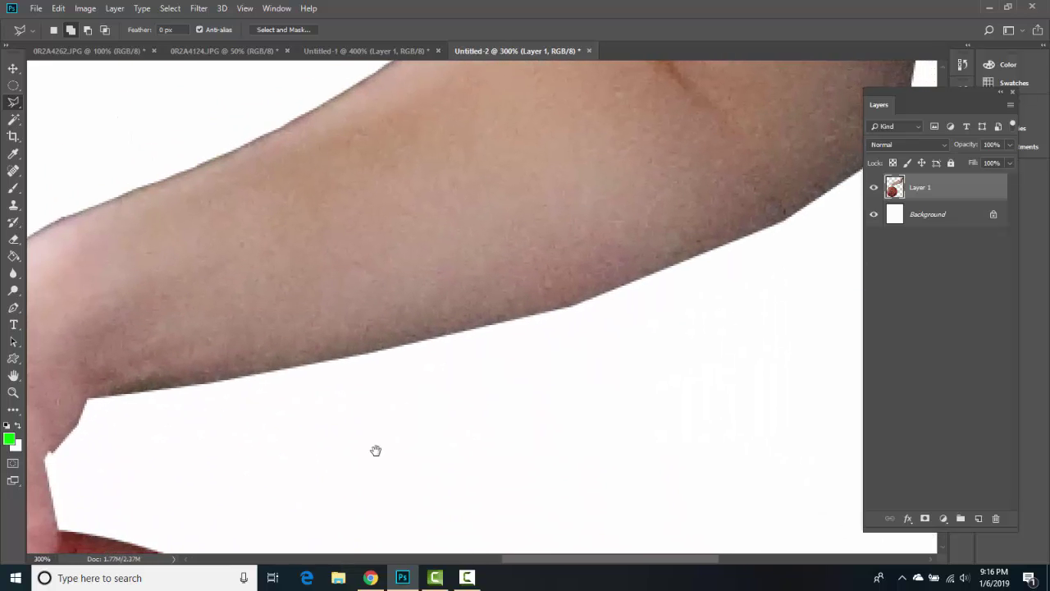
{"action": "left_click_drag", "start_coordinate": [376, 450], "coordinate": [364, 432]}
{"action": "mouse_move", "coordinate": [183, 253]}
{"action": "left_mouse_down"}
{"action": "mouse_move", "coordinate": [224, 309]}
{"action": "mouse_move", "coordinate": [425, 333]}
{"action": "left_mouse_up"}
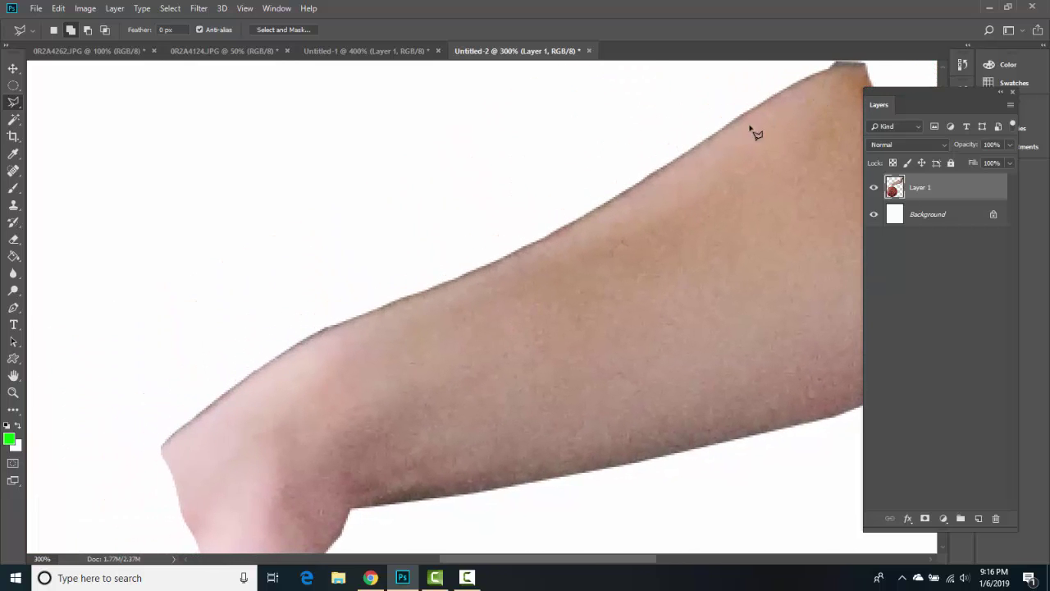
{"action": "mouse_move", "coordinate": [741, 281]}
{"action": "left_mouse_down"}
{"action": "mouse_move", "coordinate": [589, 291]}
{"action": "mouse_move", "coordinate": [445, 321]}
{"action": "mouse_move", "coordinate": [319, 245]}
{"action": "left_mouse_up"}
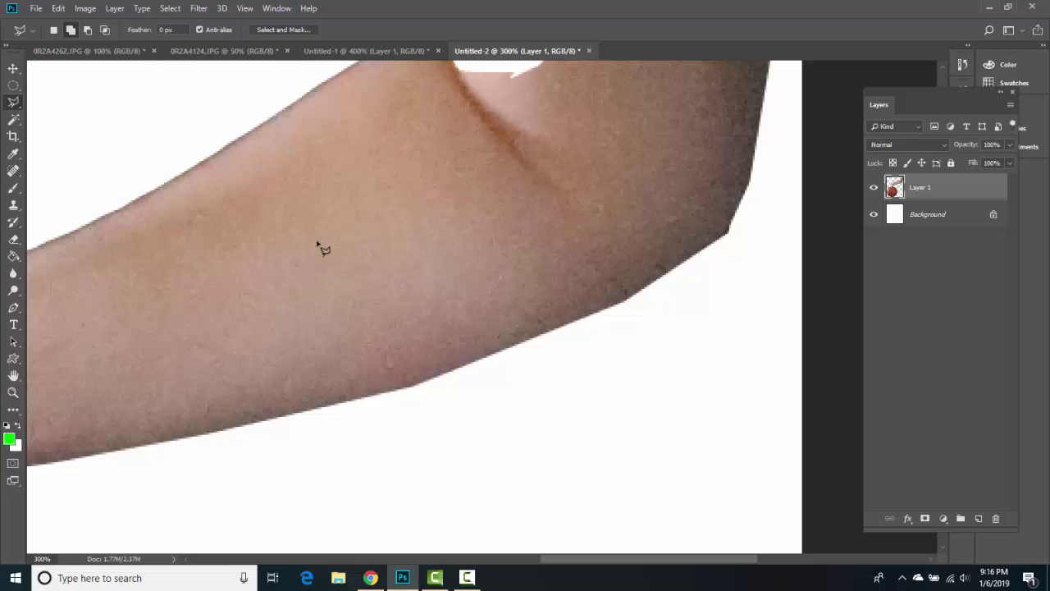
{"action": "key", "text": "ctrl+minus"}
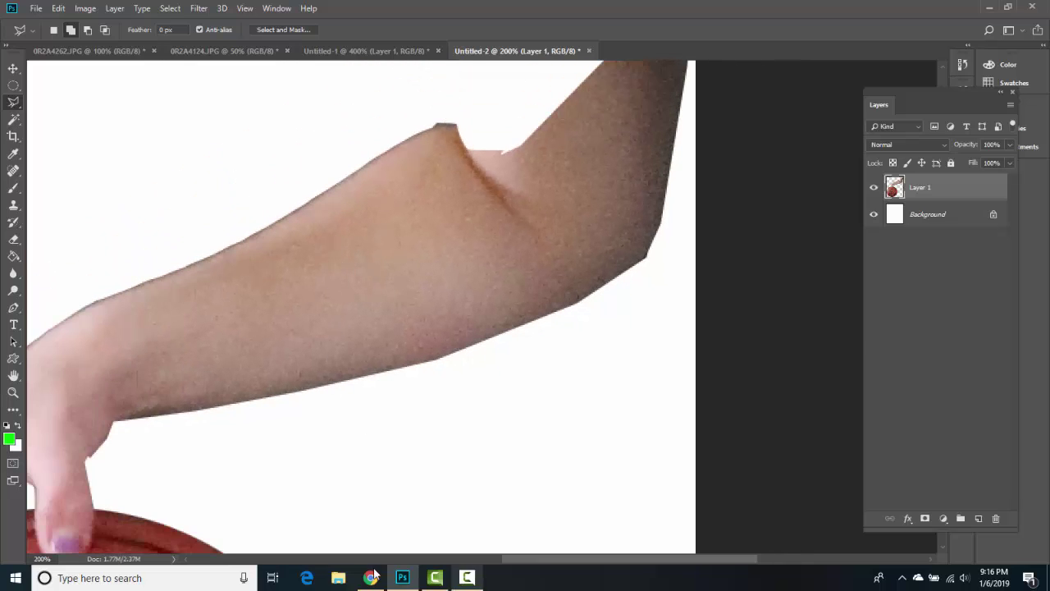
- Switch to the "lmu girls poses 2018" spreadsheet in Chrome and enter "done" in cell F5 of the "done?" column
{"action": "left_click", "coordinate": [371, 580]}
{"action": "left_click", "coordinate": [92, 11]}
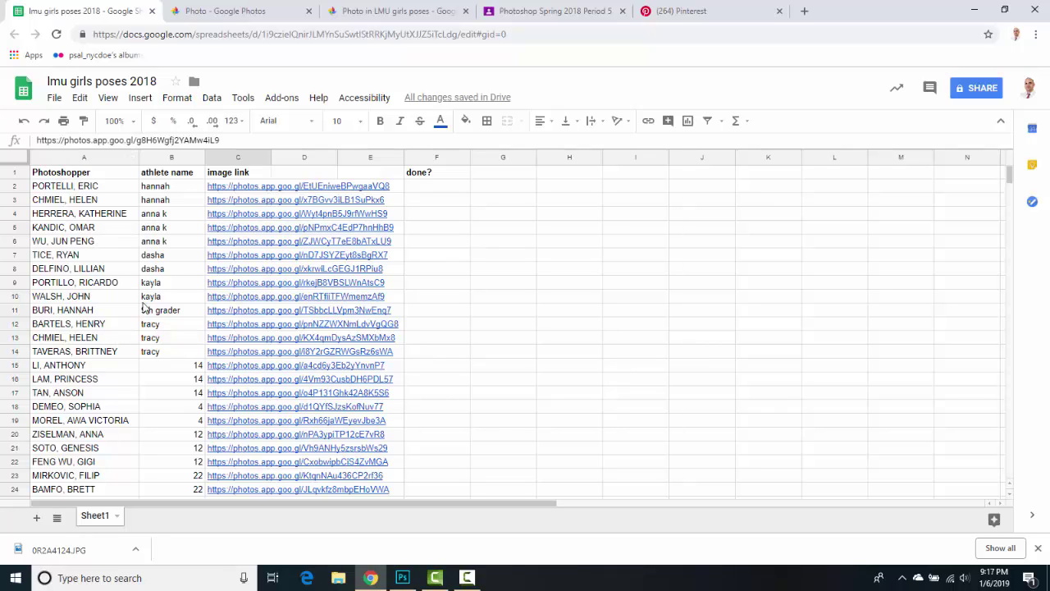
{"action": "mouse_move", "coordinate": [253, 214]}
{"action": "left_click", "coordinate": [419, 230]}
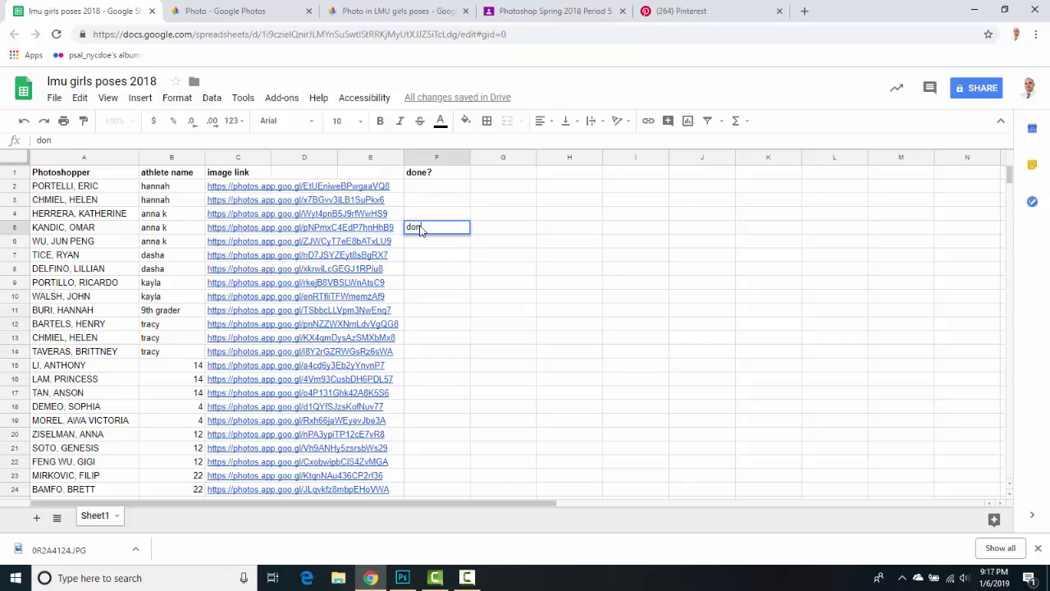
{"action": "type", "text": "done"}
{"action": "key", "text": "Return"}
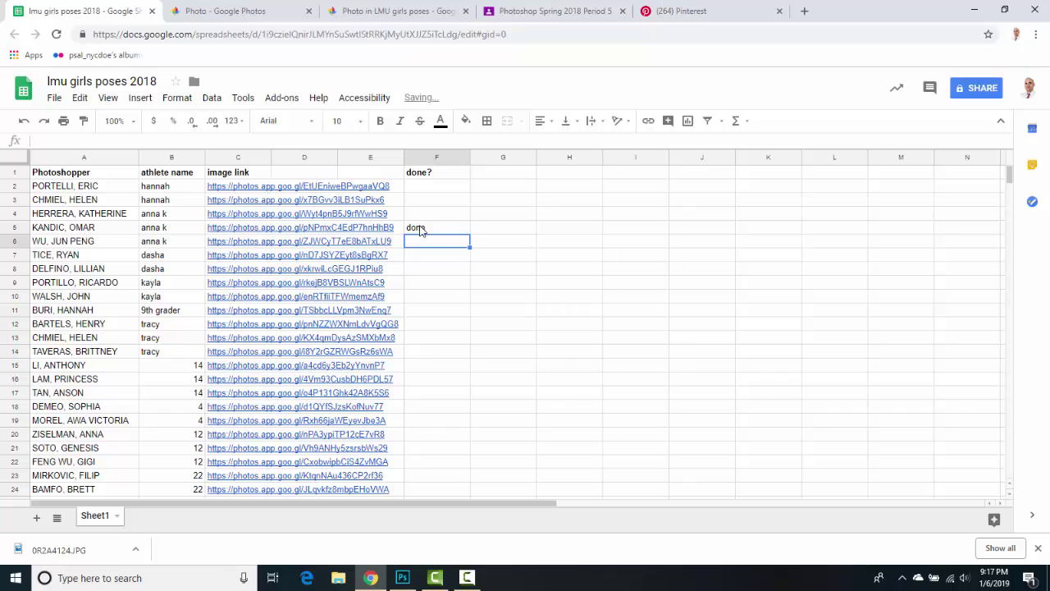